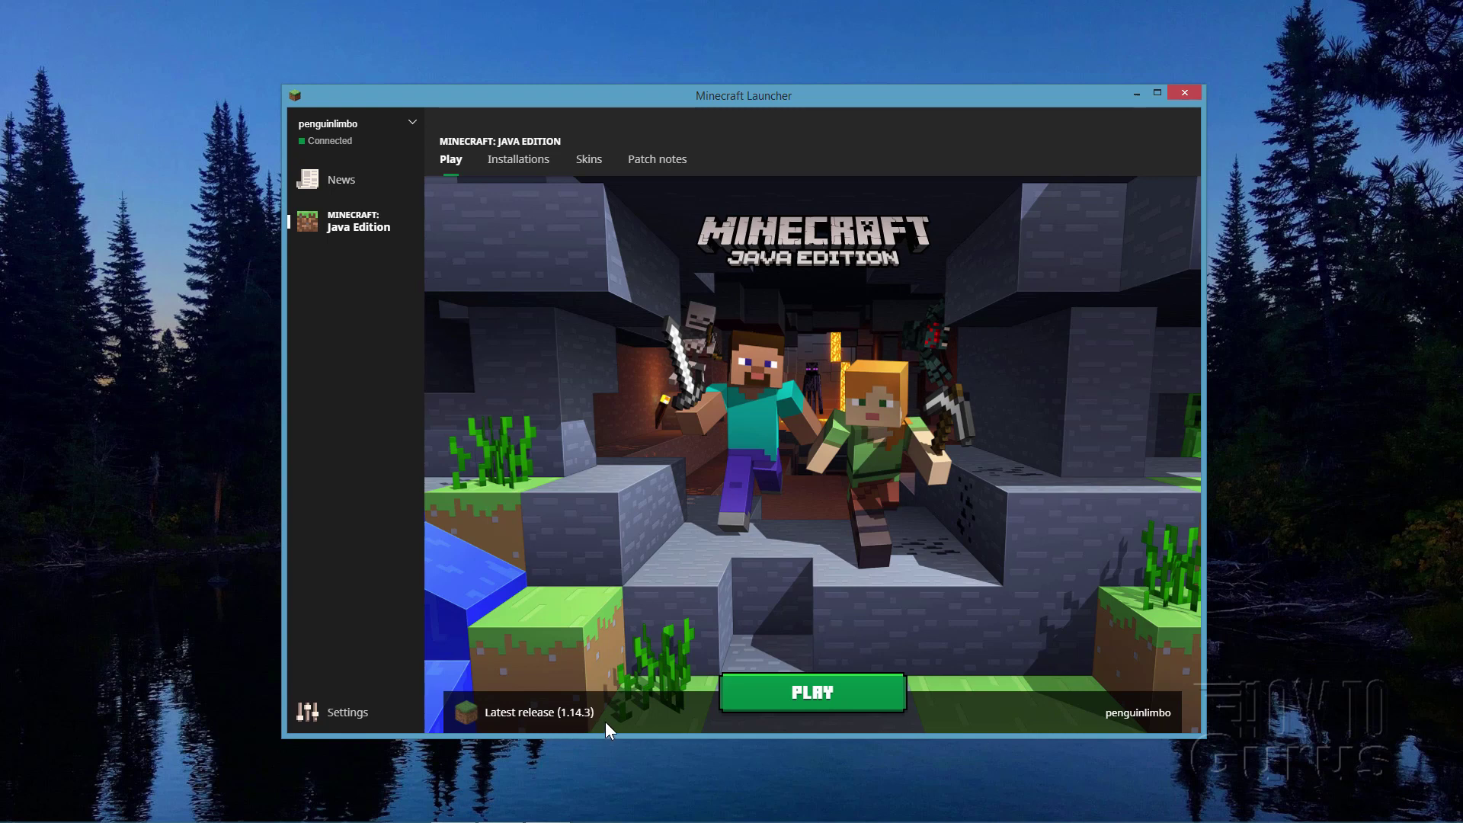
Check the Latest release entry among the installations, and launch Minecraft Java Edition 1.14.3.
{"action": "left_click", "coordinate": [510, 169]}
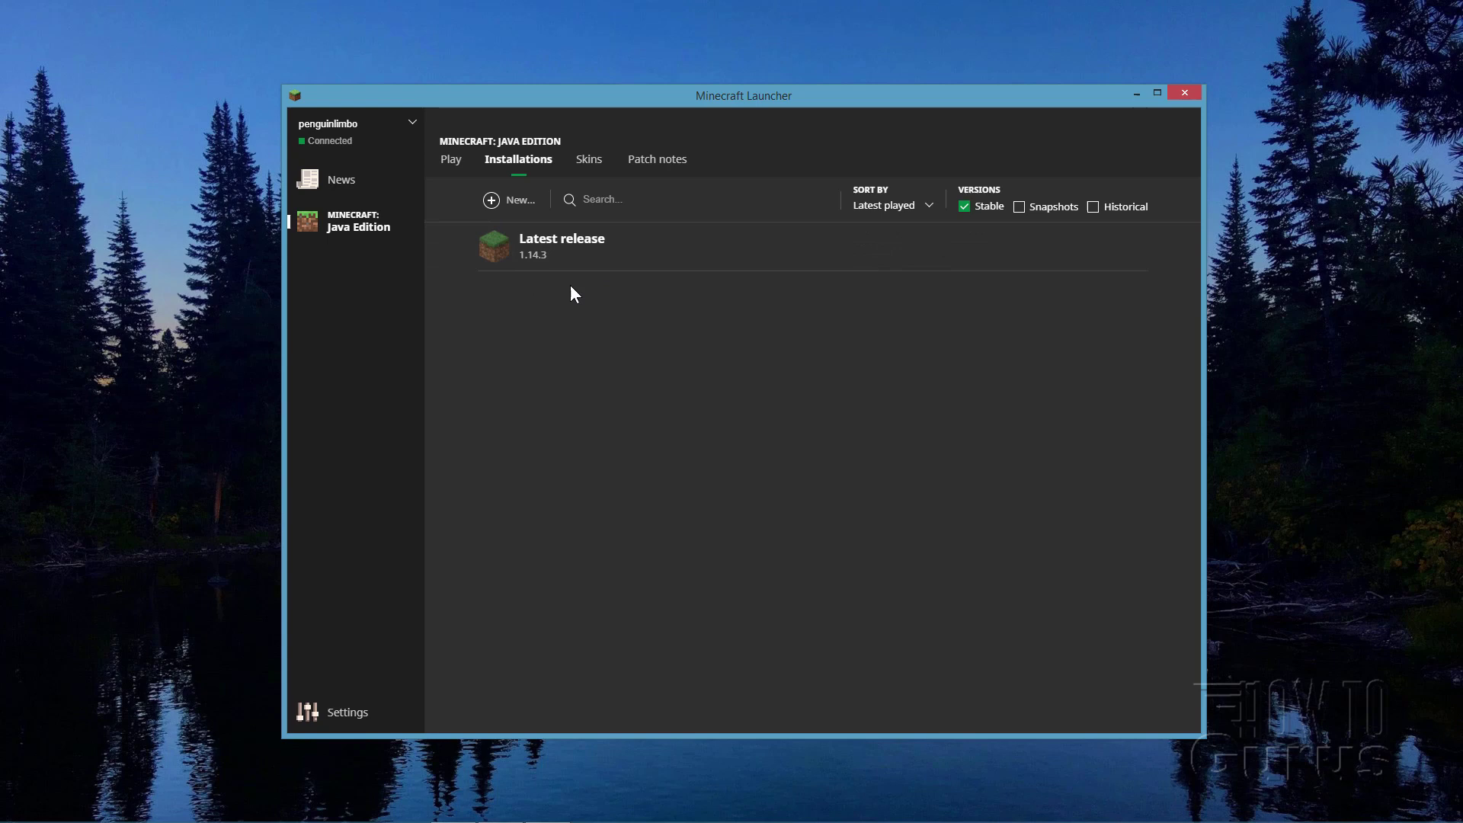
{"action": "mouse_move", "coordinate": [529, 268]}
{"action": "left_click", "coordinate": [451, 160]}
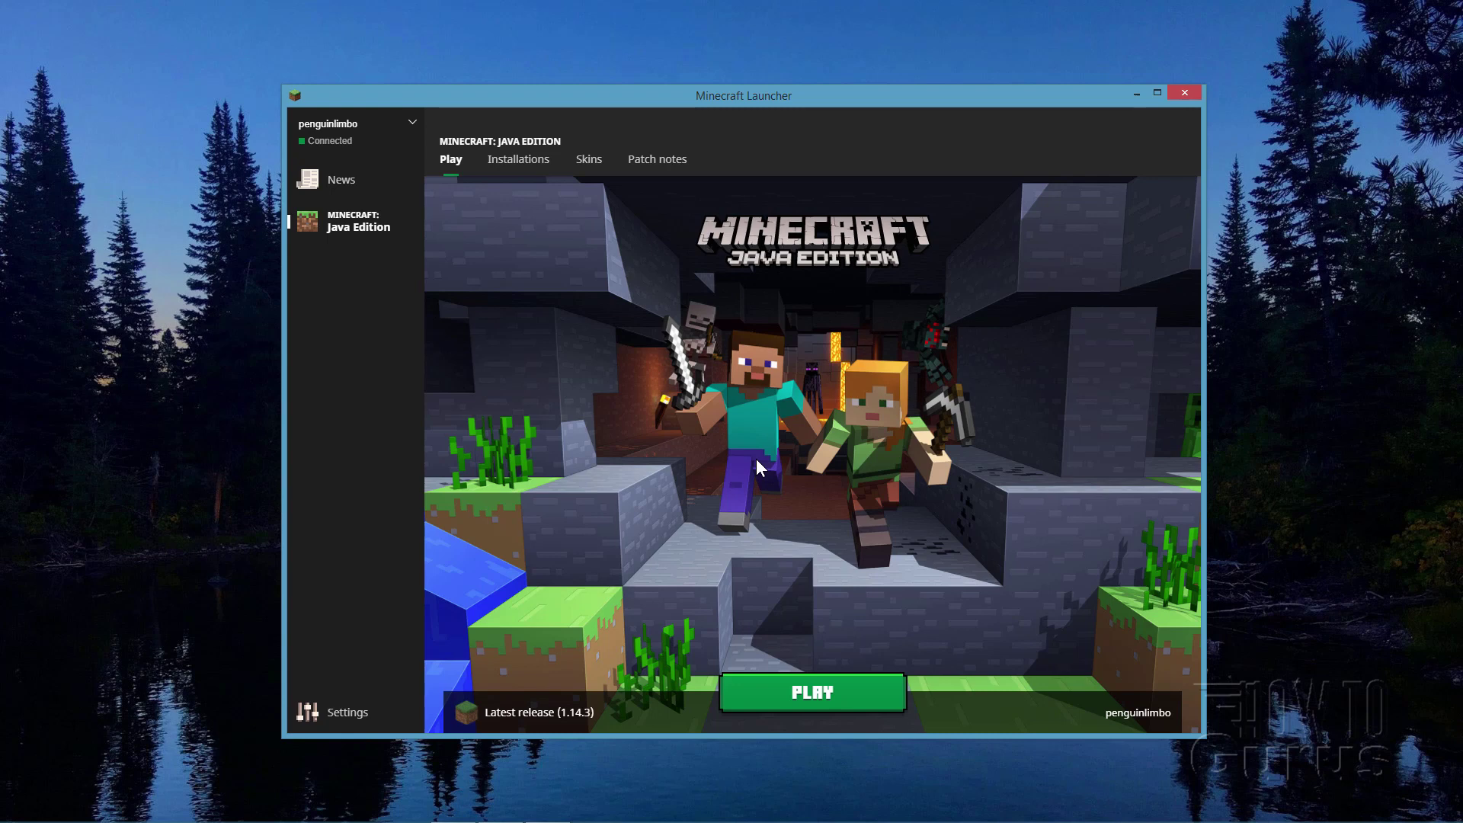
{"action": "left_click", "coordinate": [810, 696]}
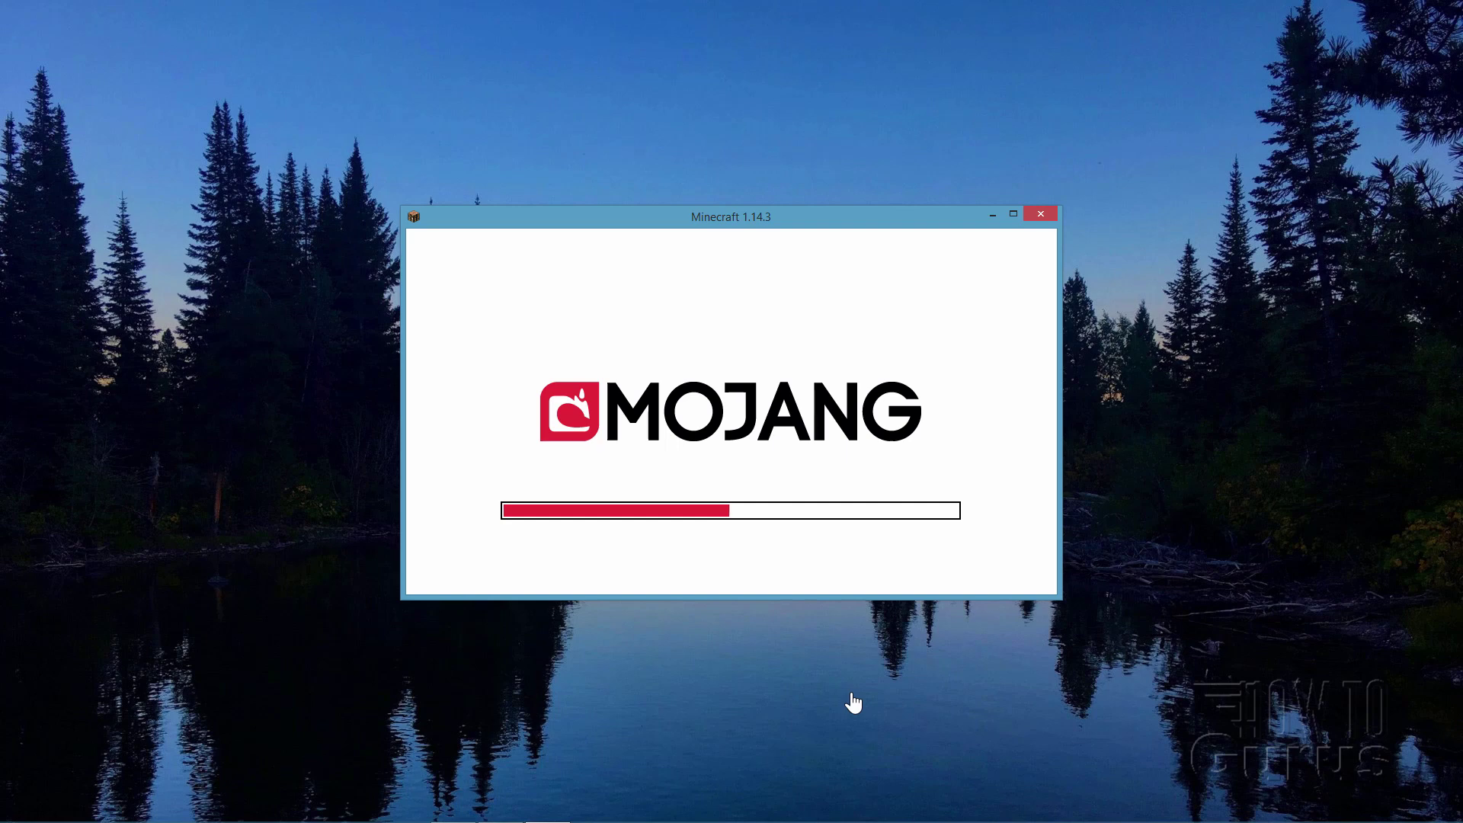
Enlarge the game window and reposition it so that it fills most of the desktop.
{"action": "left_click_drag", "start_coordinate": [650, 219], "coordinate": [446, 77]}
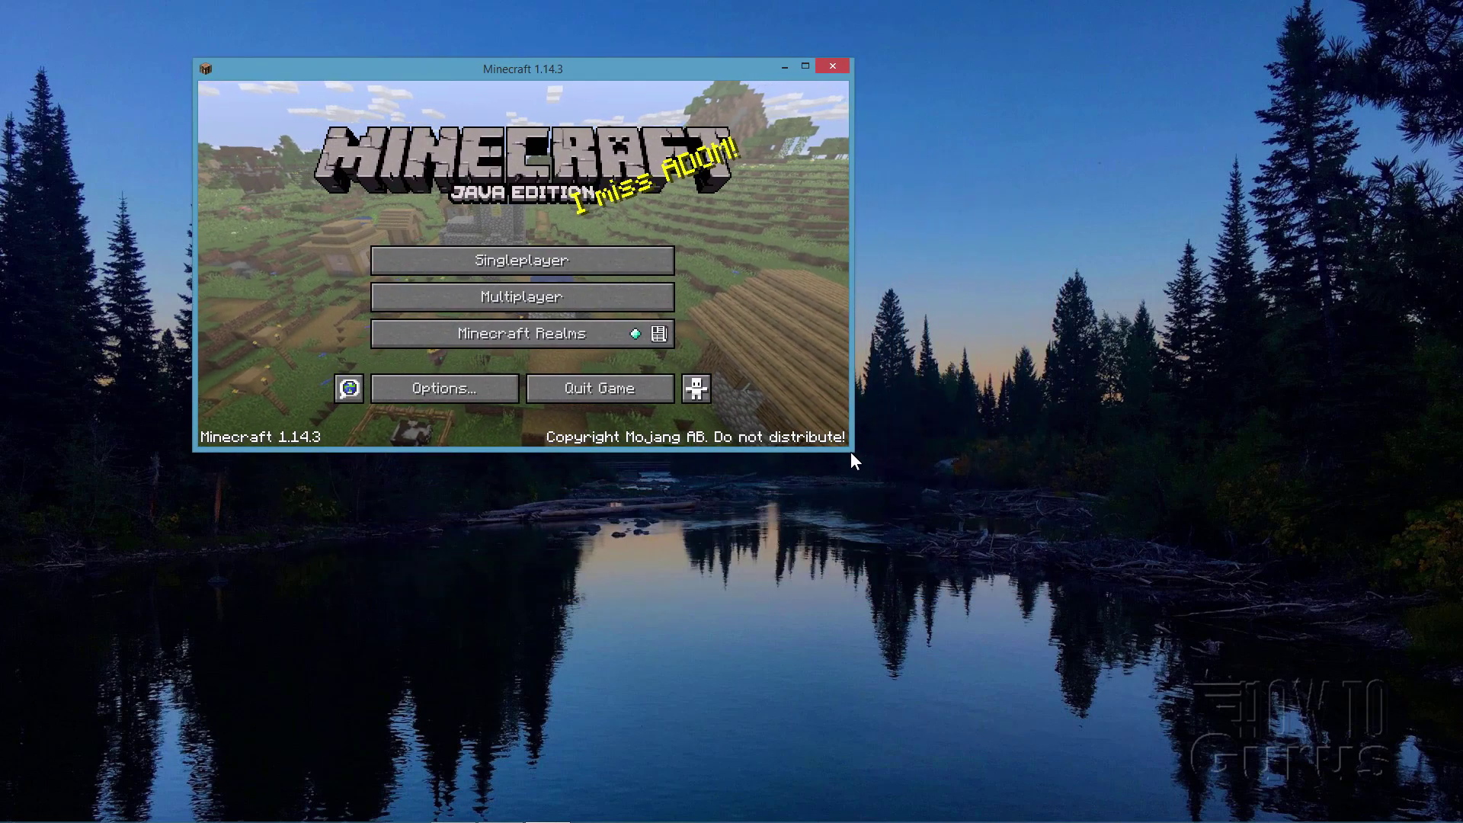
{"action": "left_click_drag", "start_coordinate": [850, 452], "coordinate": [1234, 791]}
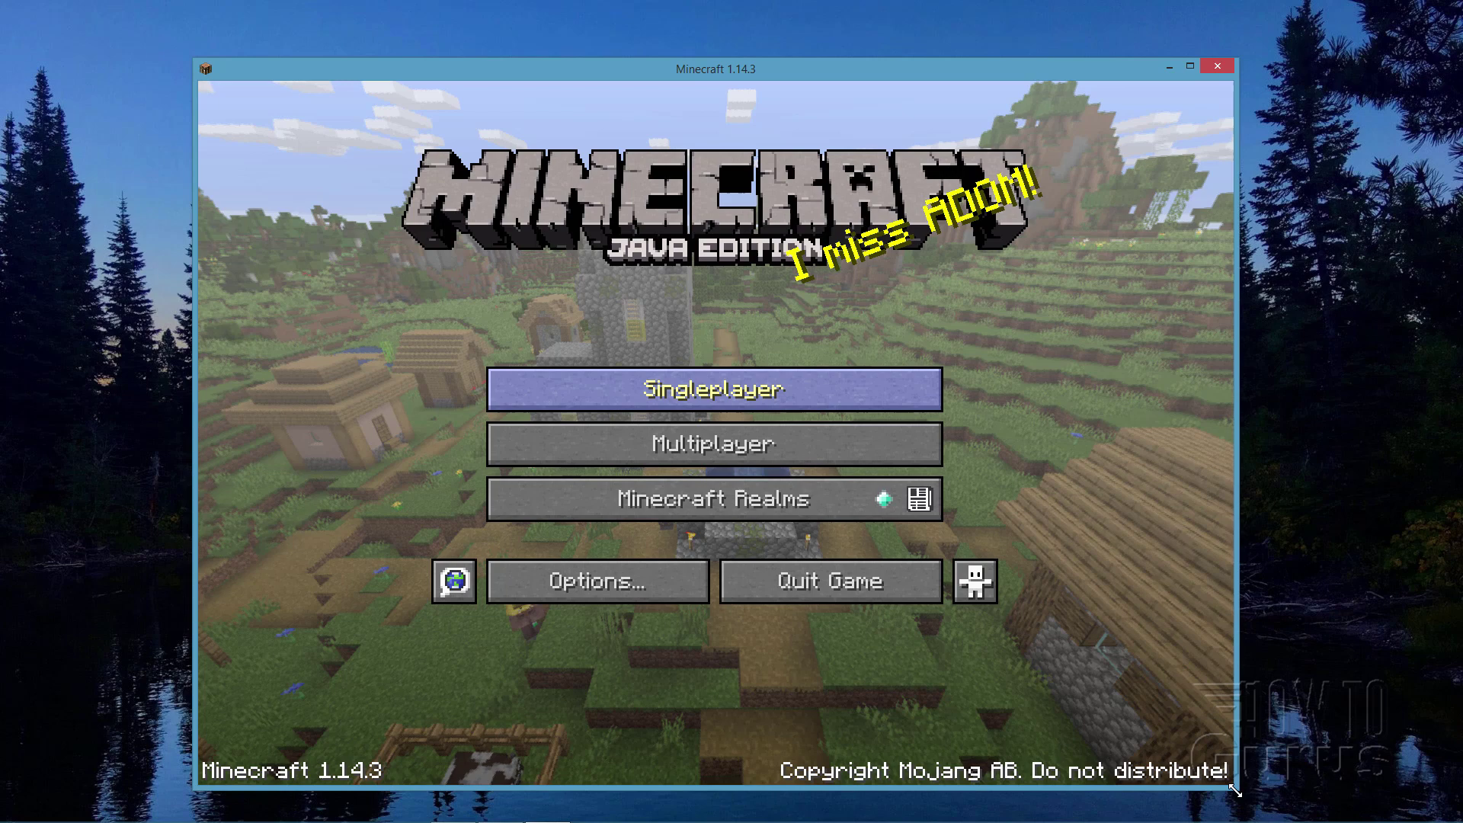
{"action": "left_click_drag", "start_coordinate": [675, 77], "coordinate": [683, 57]}
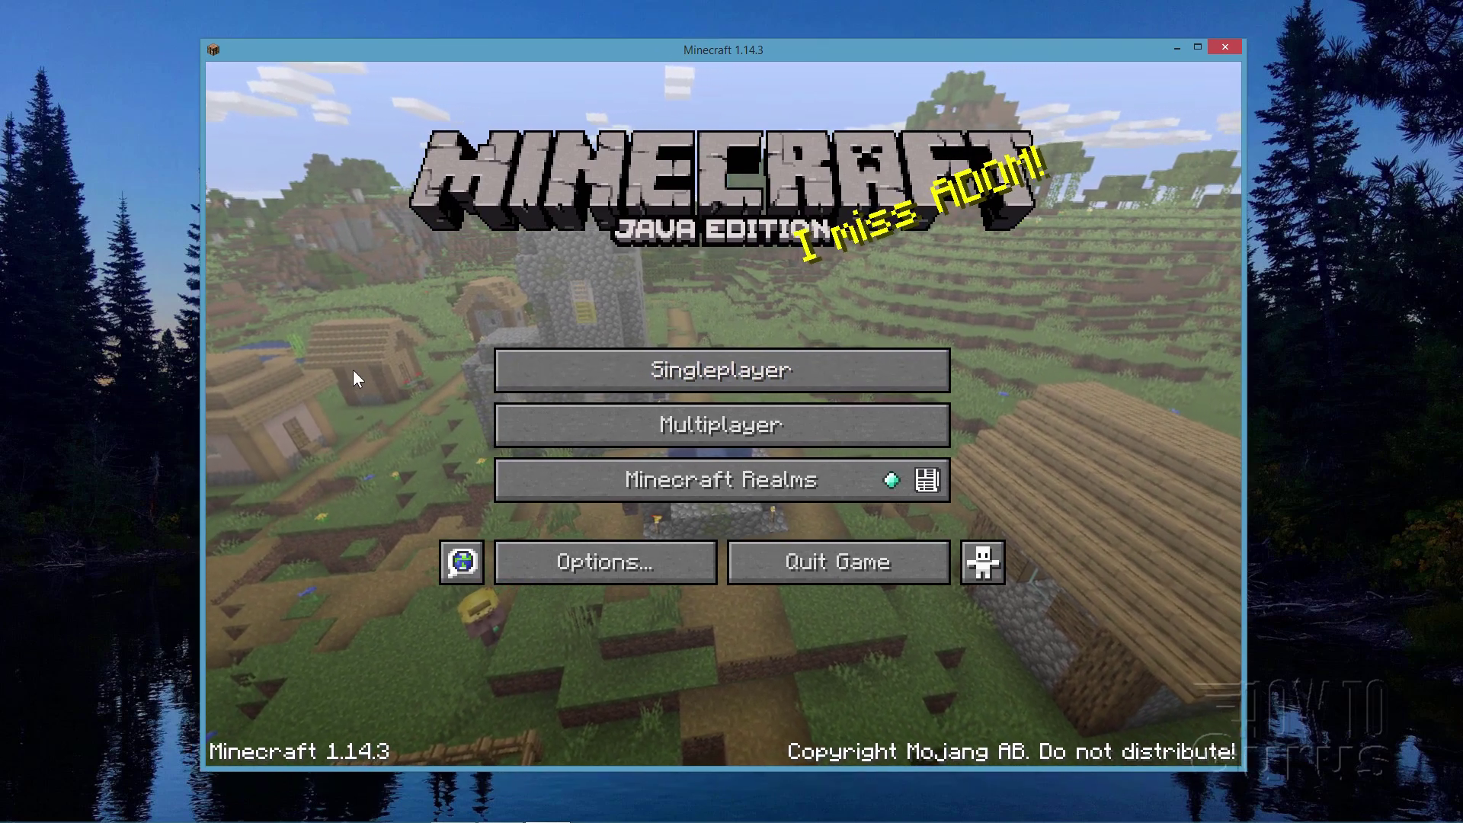
Arrange the selected resource packs in the order Default, Kat3.zip, Stevens-Traditional, adding Kat3.zip from the available packs.
{"action": "left_click", "coordinate": [568, 566]}
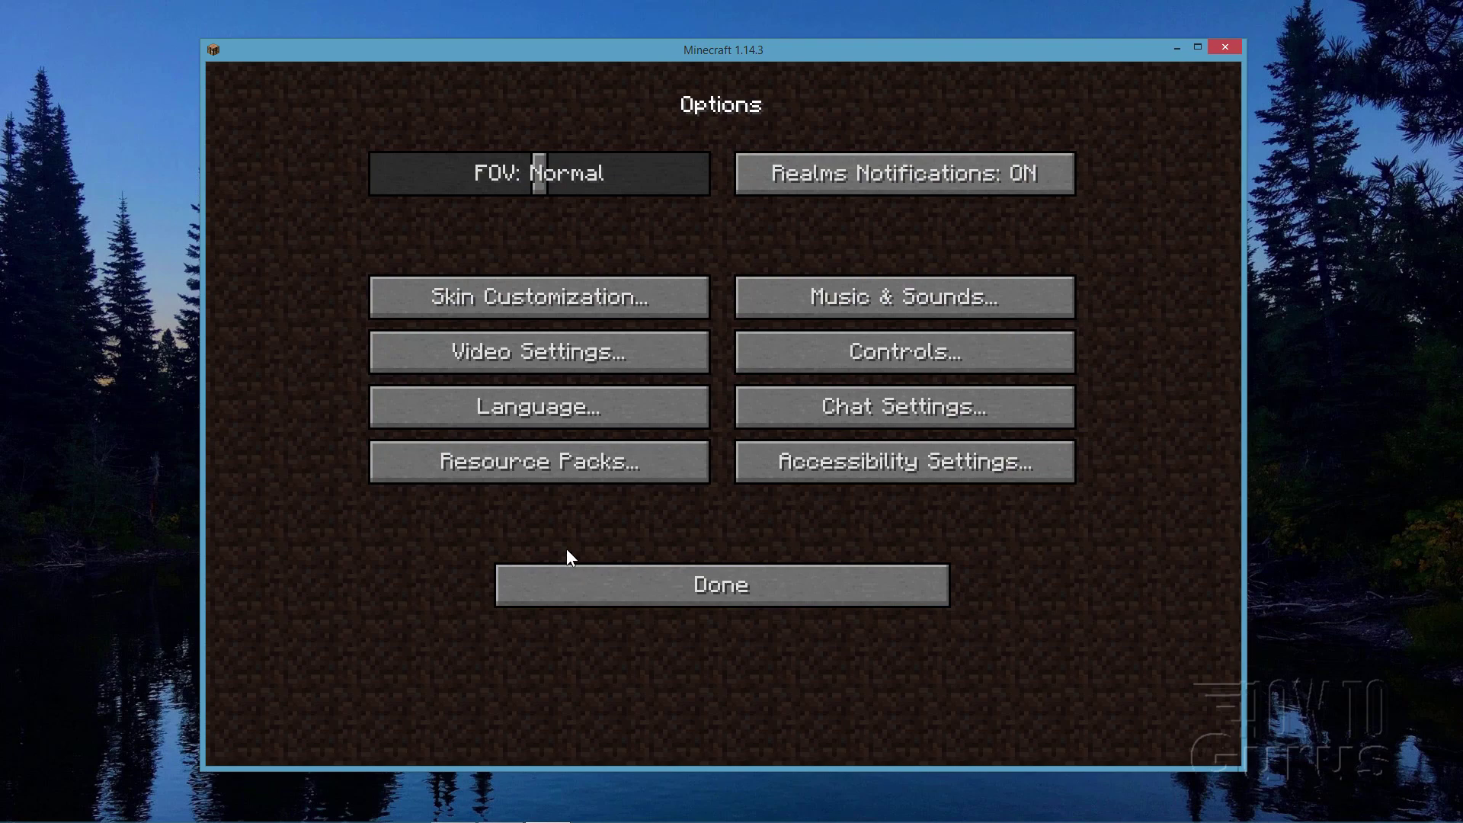
{"action": "left_click", "coordinate": [531, 468]}
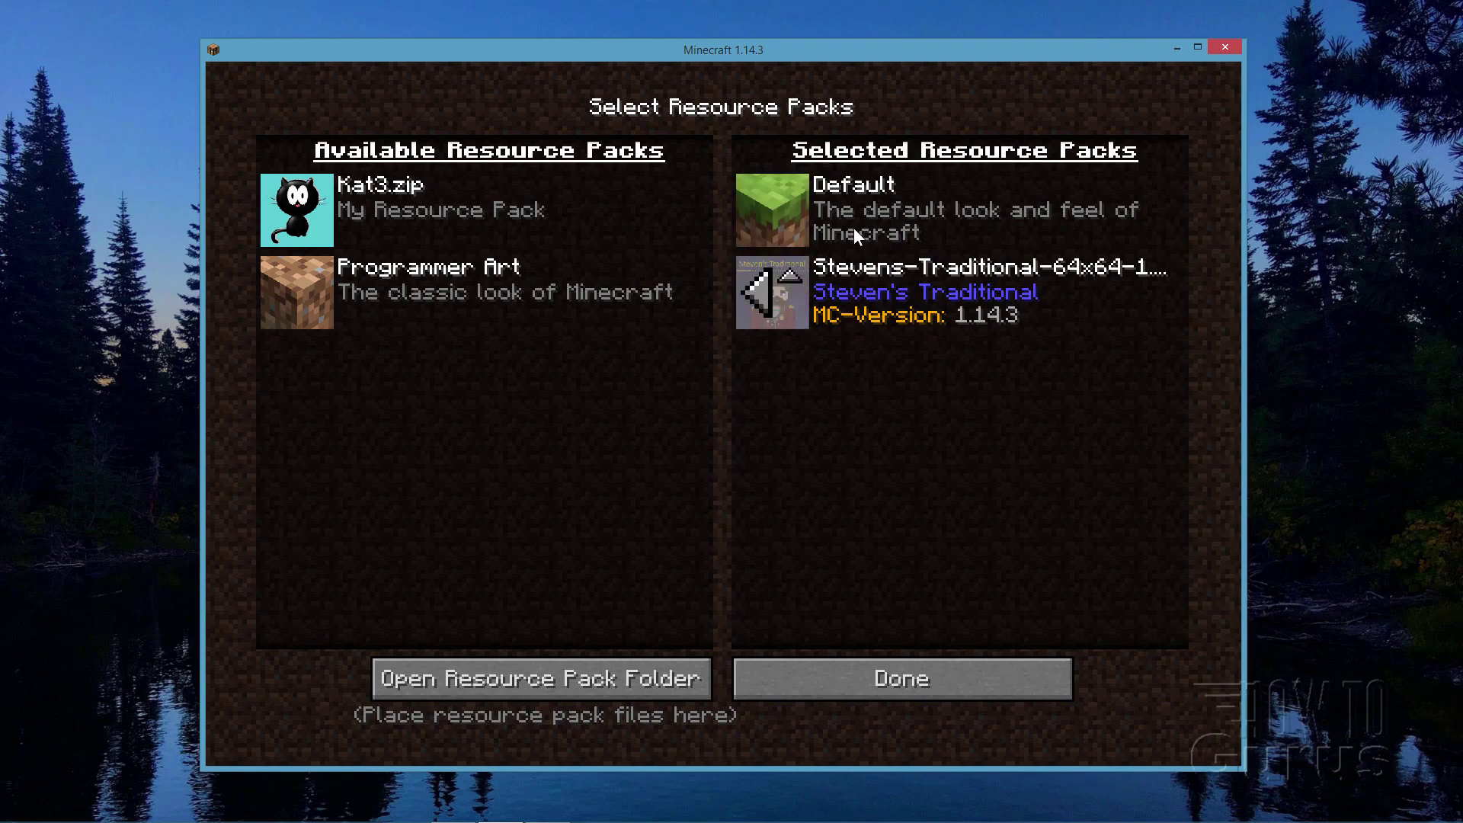
{"action": "left_click", "coordinate": [791, 227]}
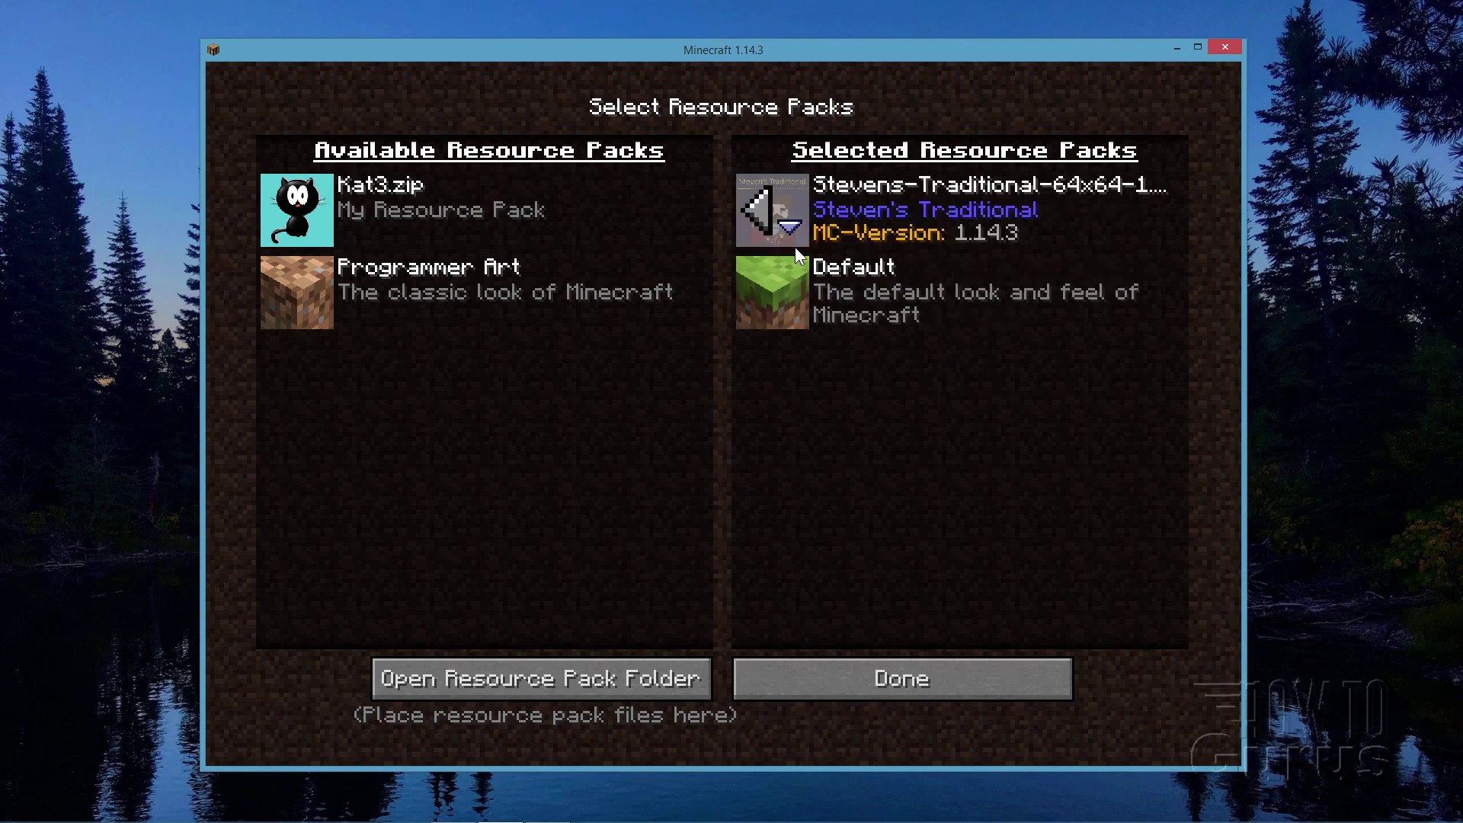
{"action": "left_click", "coordinate": [791, 228]}
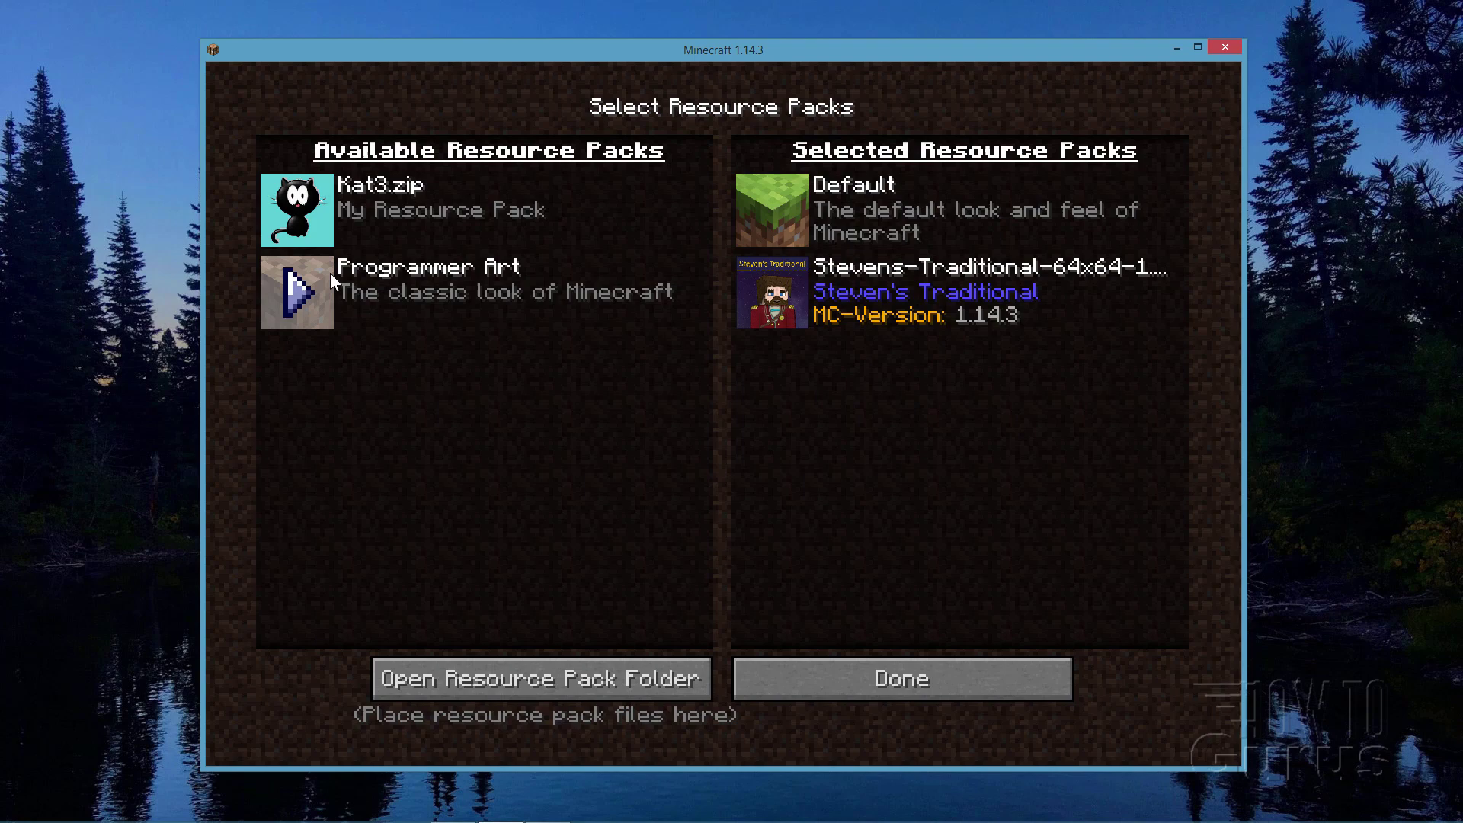
{"action": "left_click", "coordinate": [298, 212]}
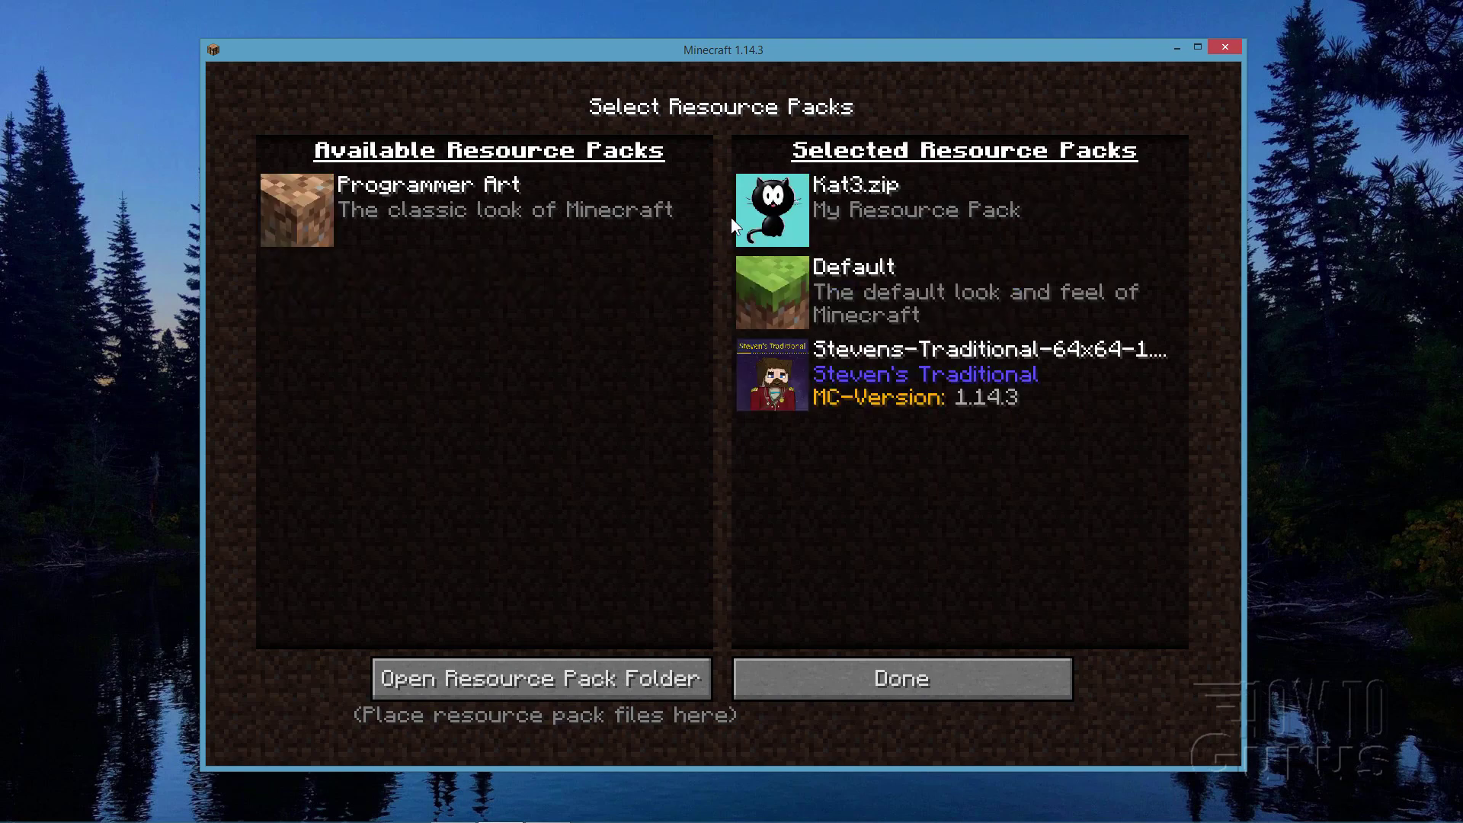
{"action": "left_click", "coordinate": [790, 229]}
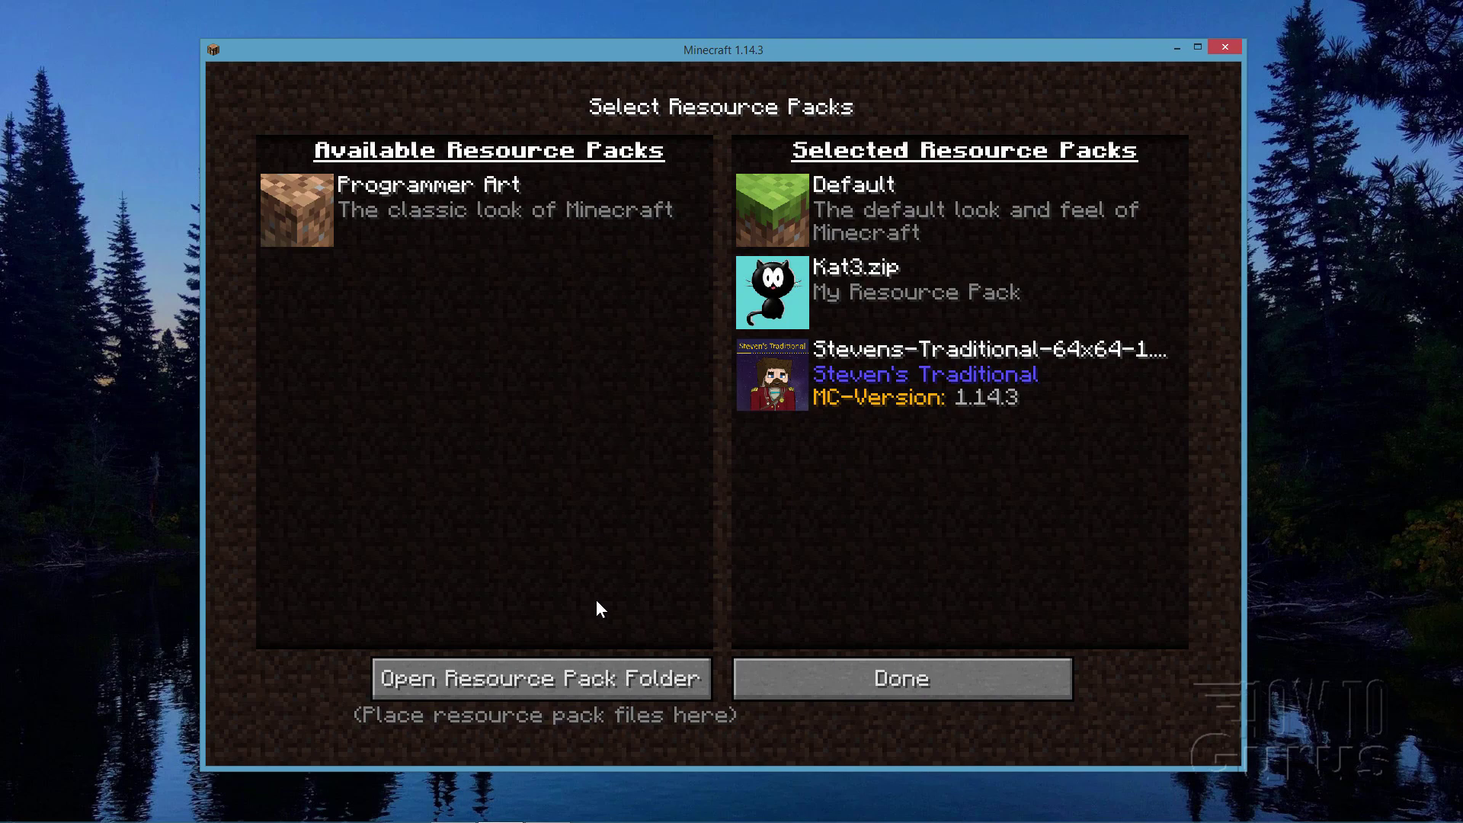
Open the resource pack folder, compare its zip files with the packs listed in the game, and close the folder.
{"action": "left_click", "coordinate": [569, 675]}
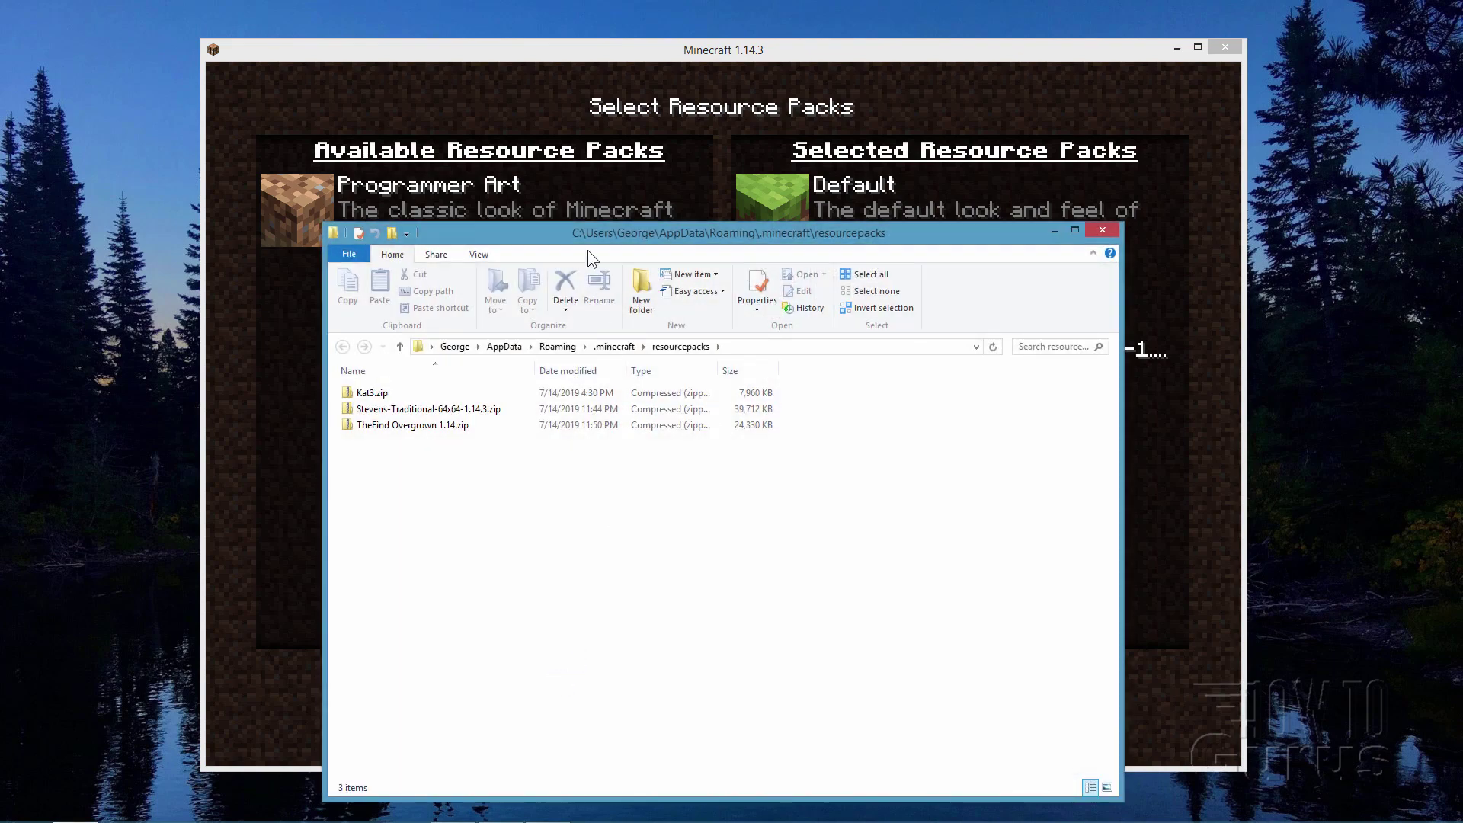
{"action": "mouse_move", "coordinate": [579, 234]}
{"action": "left_mouse_down"}
{"action": "mouse_move", "coordinate": [609, 235]}
{"action": "mouse_move", "coordinate": [584, 233]}
{"action": "left_mouse_up"}
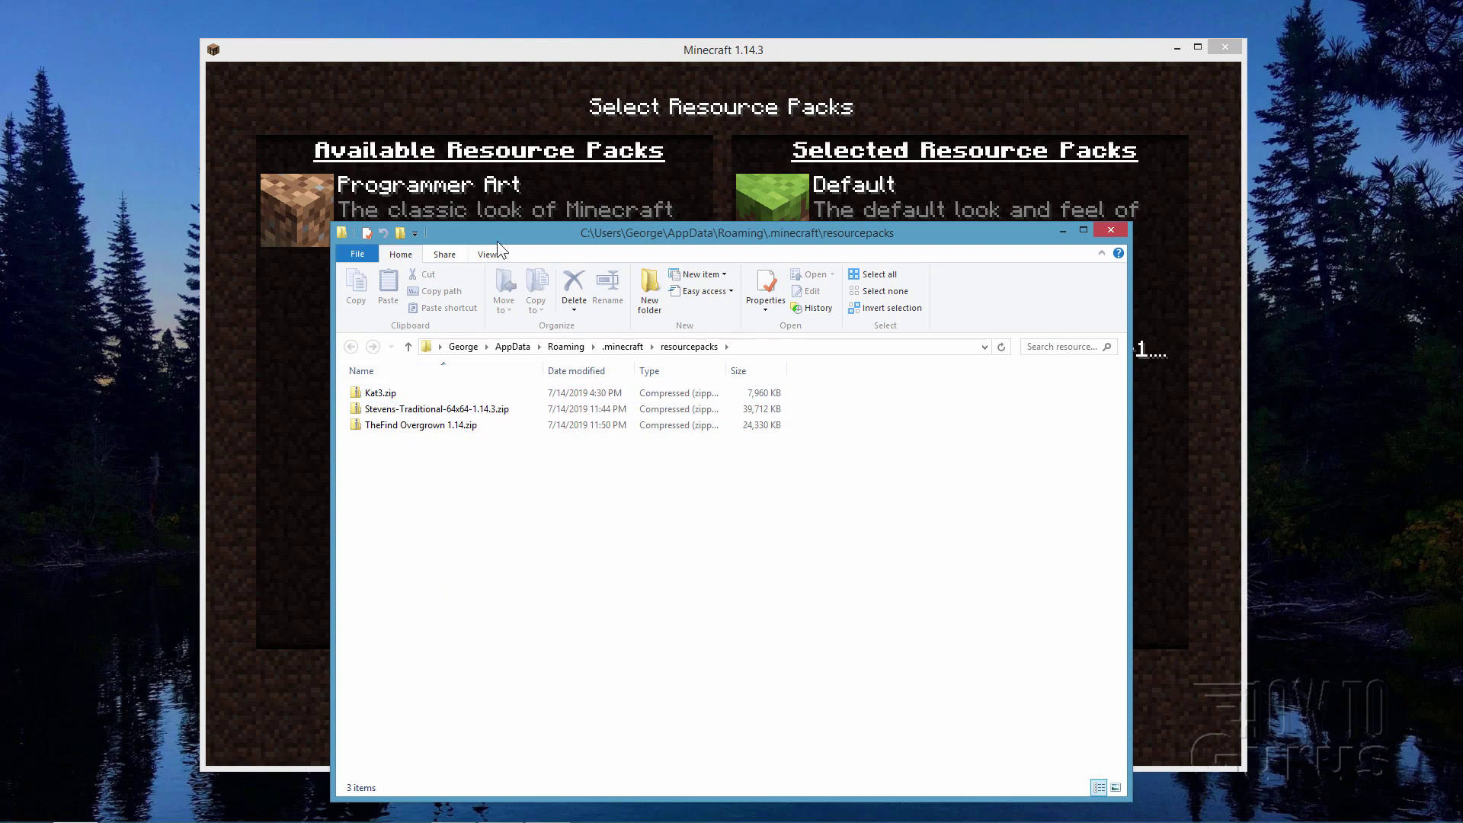
{"action": "left_click_drag", "start_coordinate": [497, 241], "coordinate": [582, 421]}
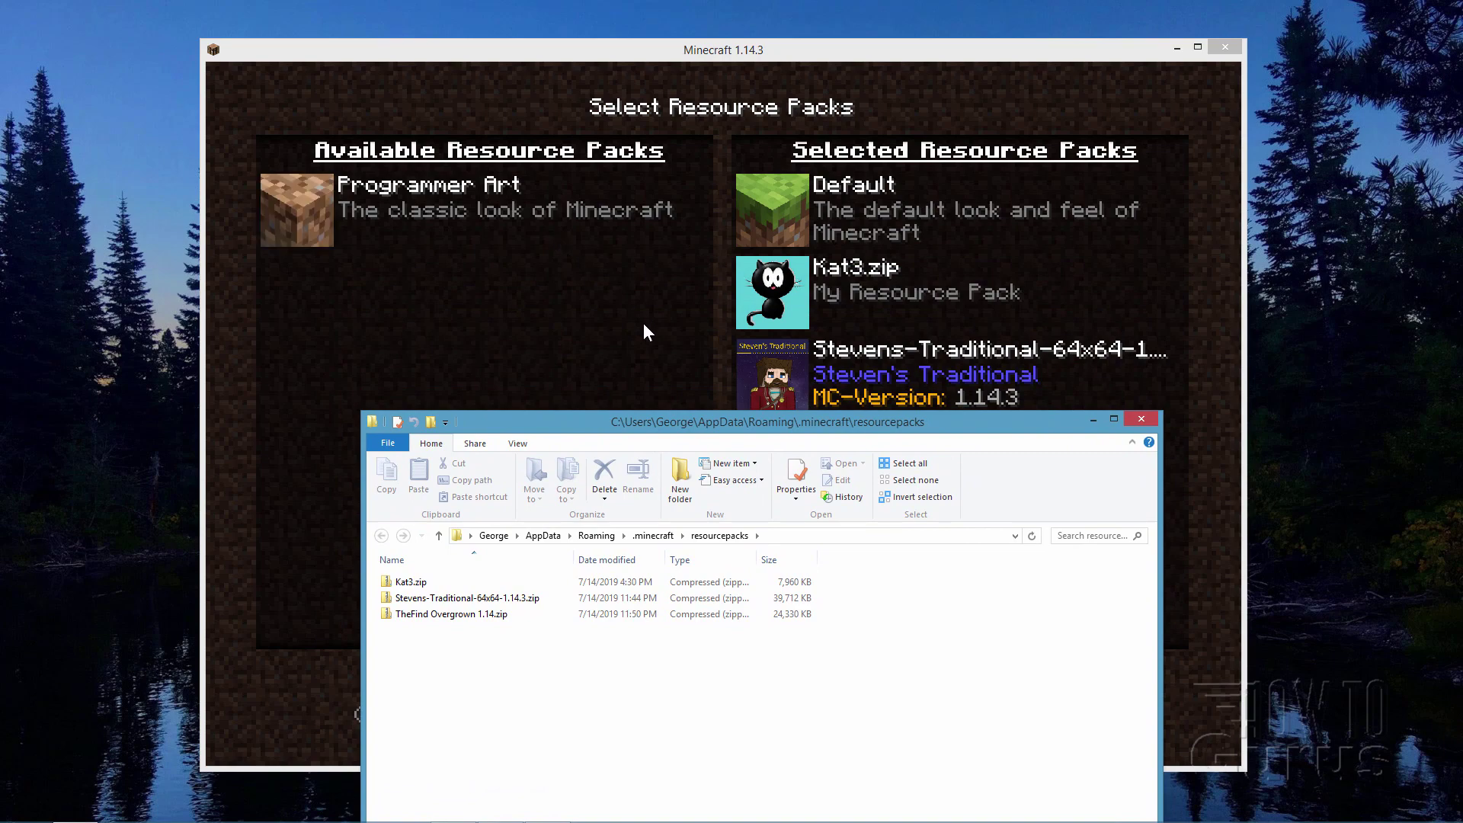
{"action": "left_click_drag", "start_coordinate": [570, 413], "coordinate": [554, 295]}
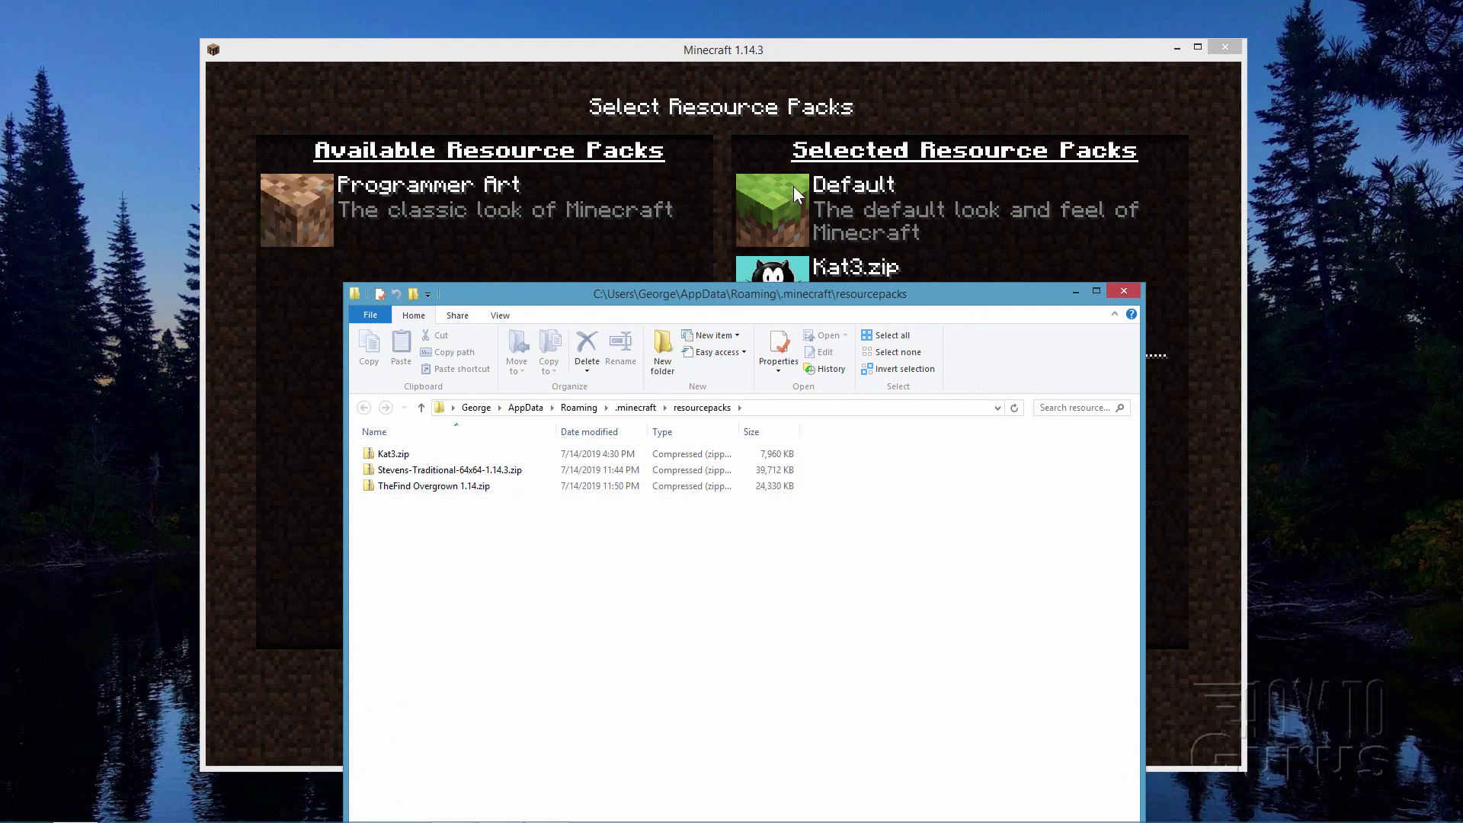
{"action": "left_click_drag", "start_coordinate": [601, 290], "coordinate": [600, 426]}
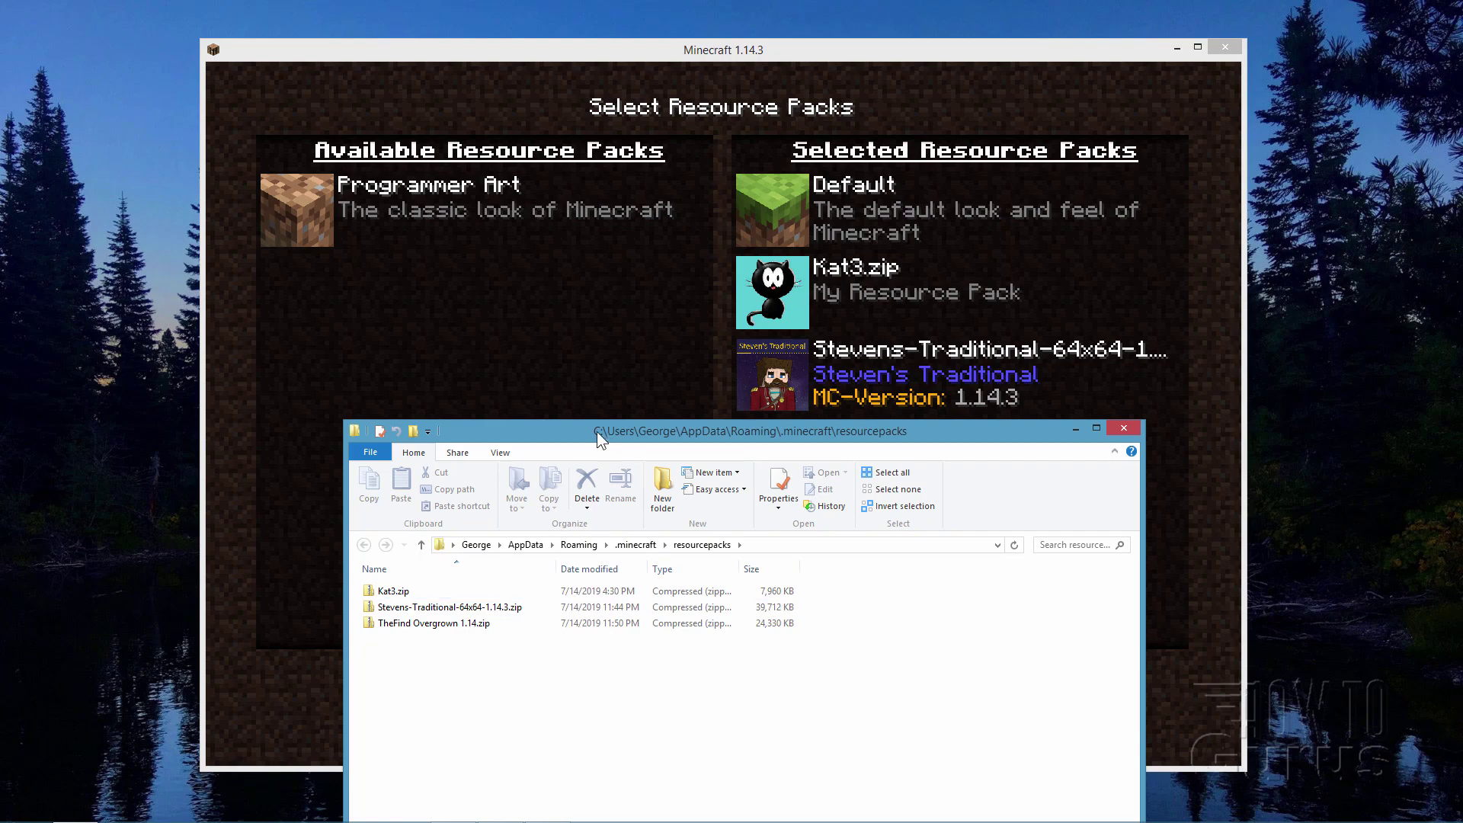
{"action": "left_click_drag", "start_coordinate": [597, 430], "coordinate": [539, 258]}
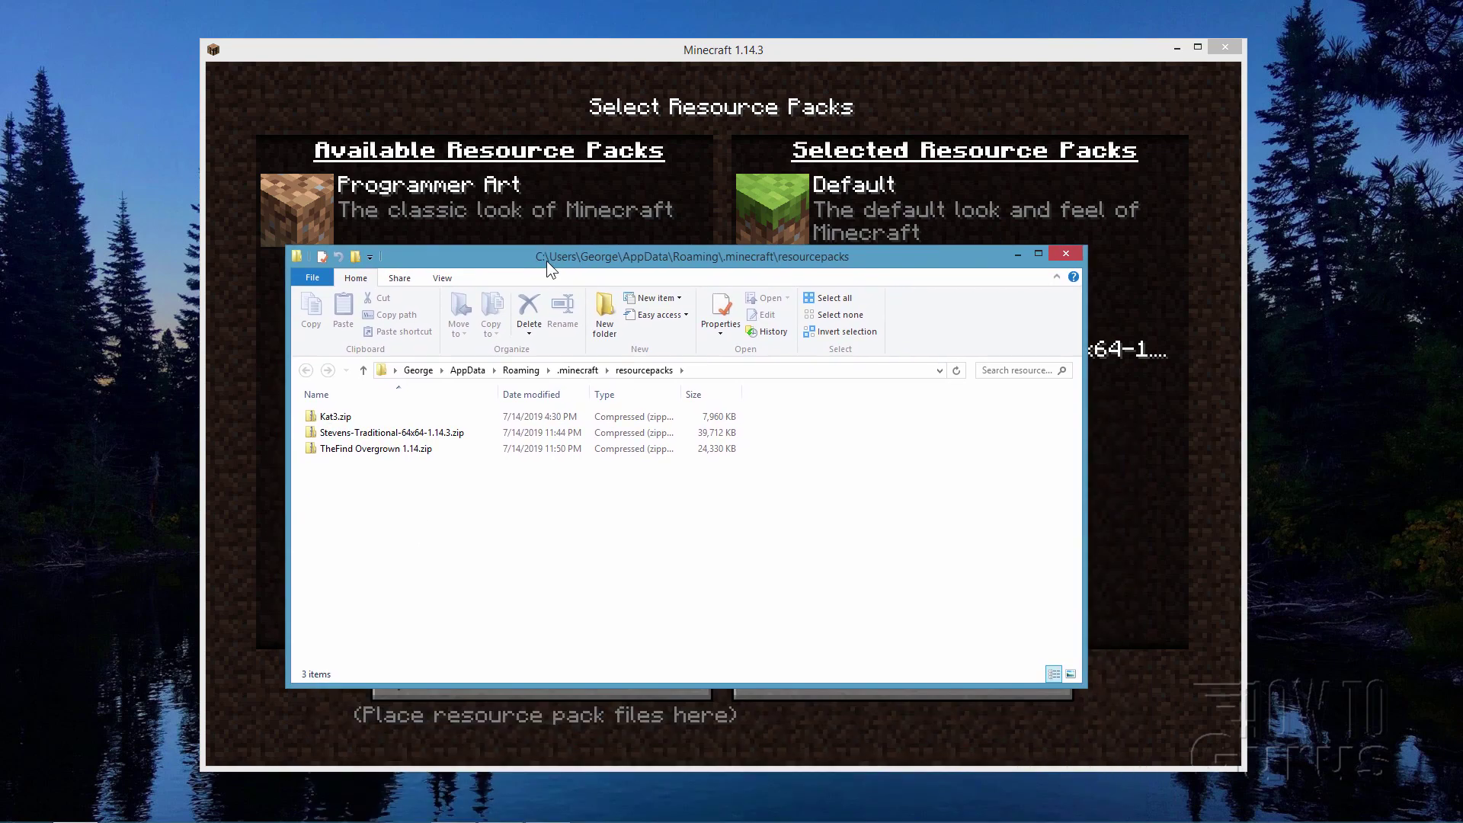
{"action": "left_click", "coordinate": [1066, 255]}
Accept the resource pack selection and load the single-player survival world New World_6 (1).
{"action": "left_click", "coordinate": [819, 691]}
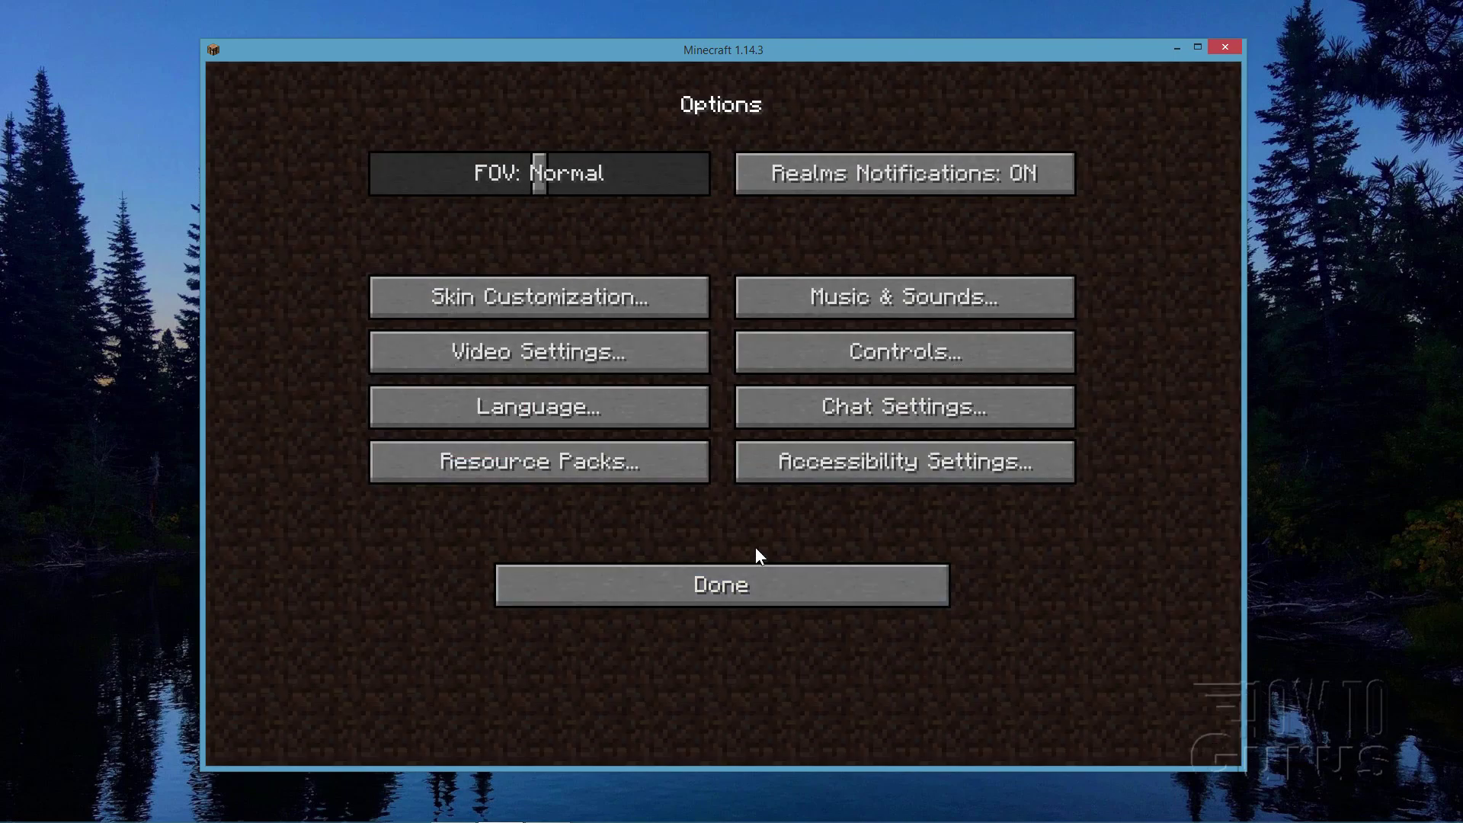
{"action": "left_click", "coordinate": [721, 589]}
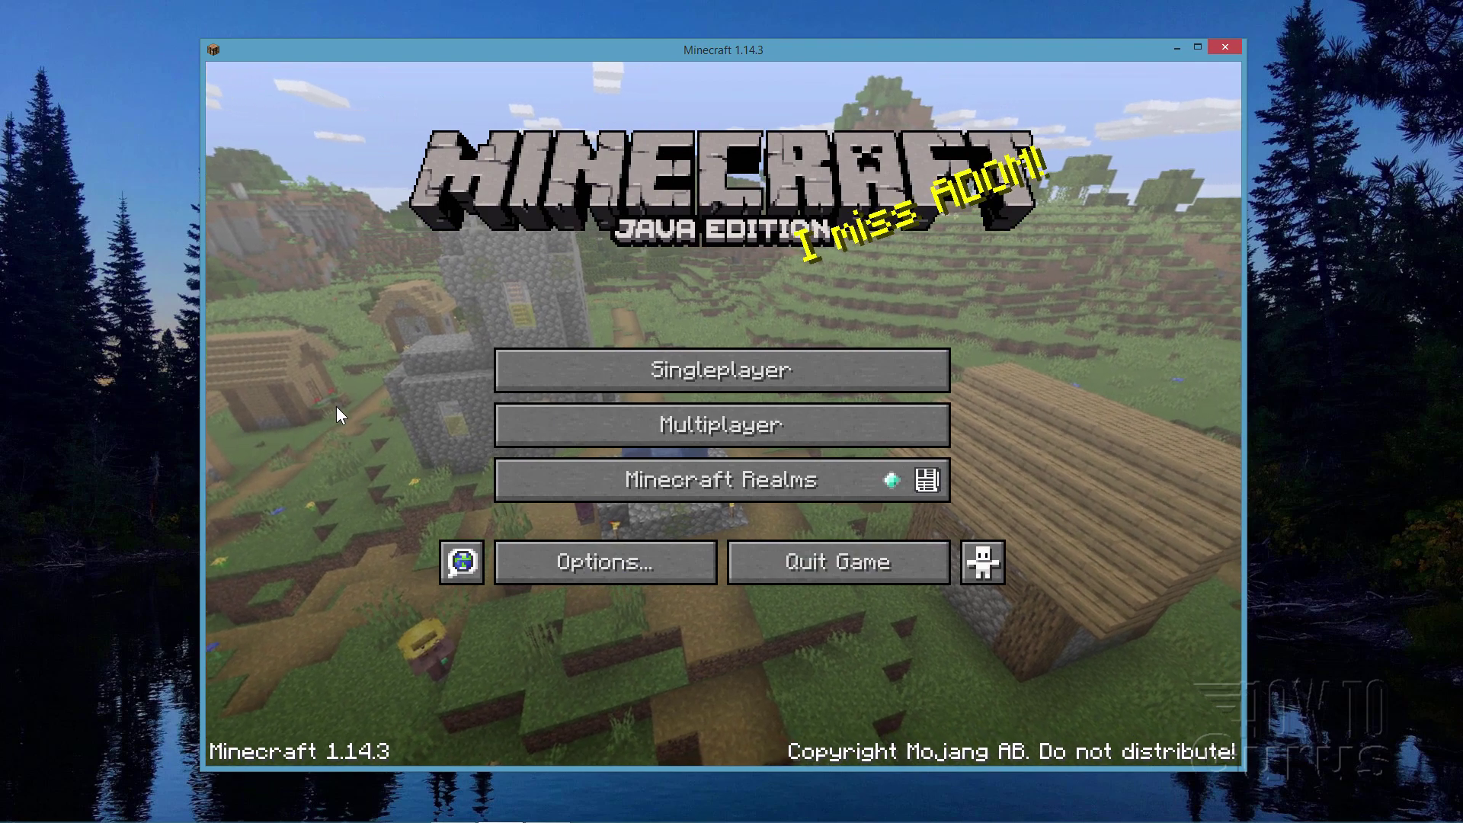
{"action": "left_click", "coordinate": [724, 369]}
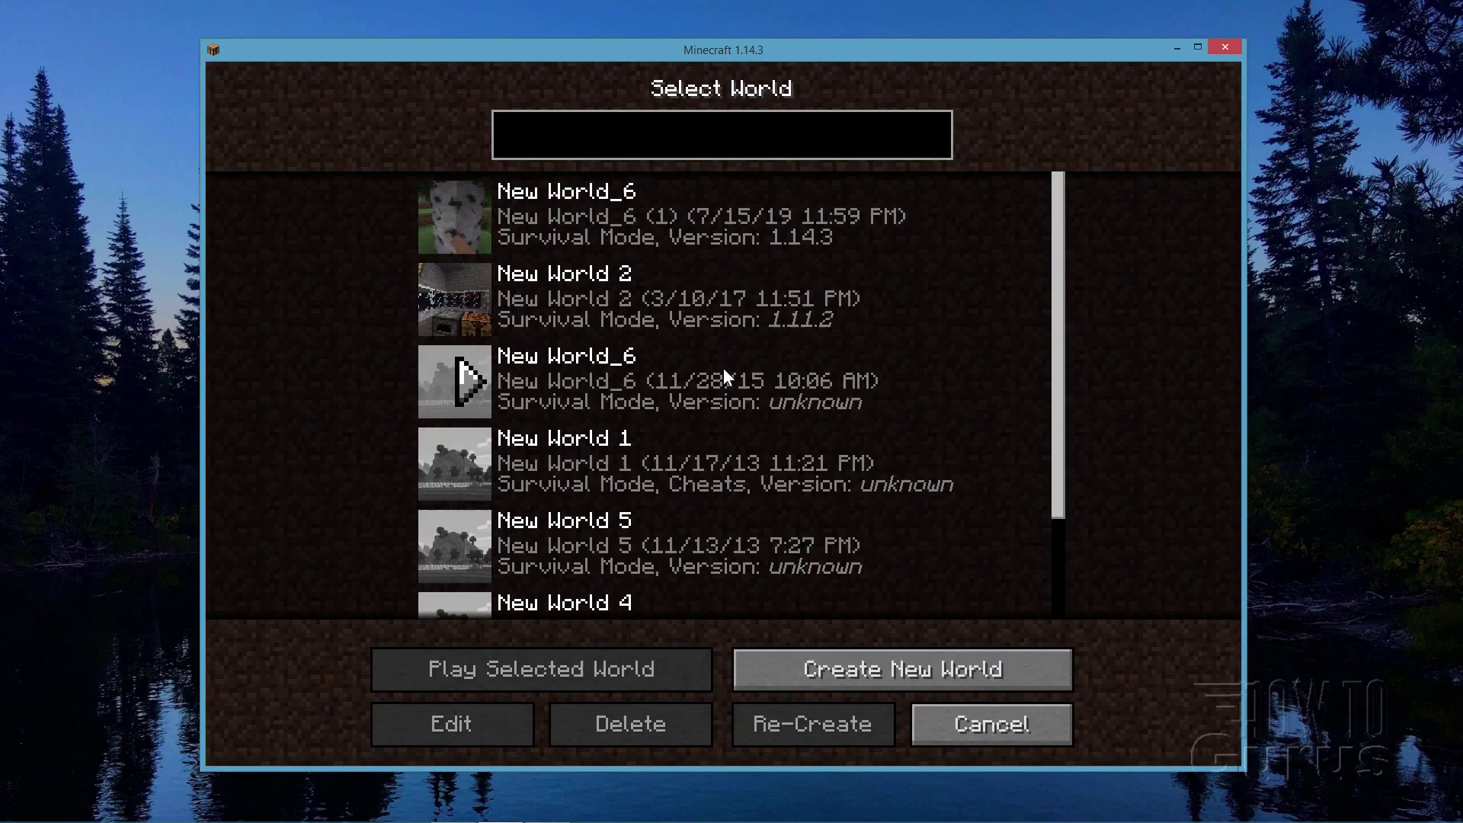
{"action": "left_click", "coordinate": [538, 203]}
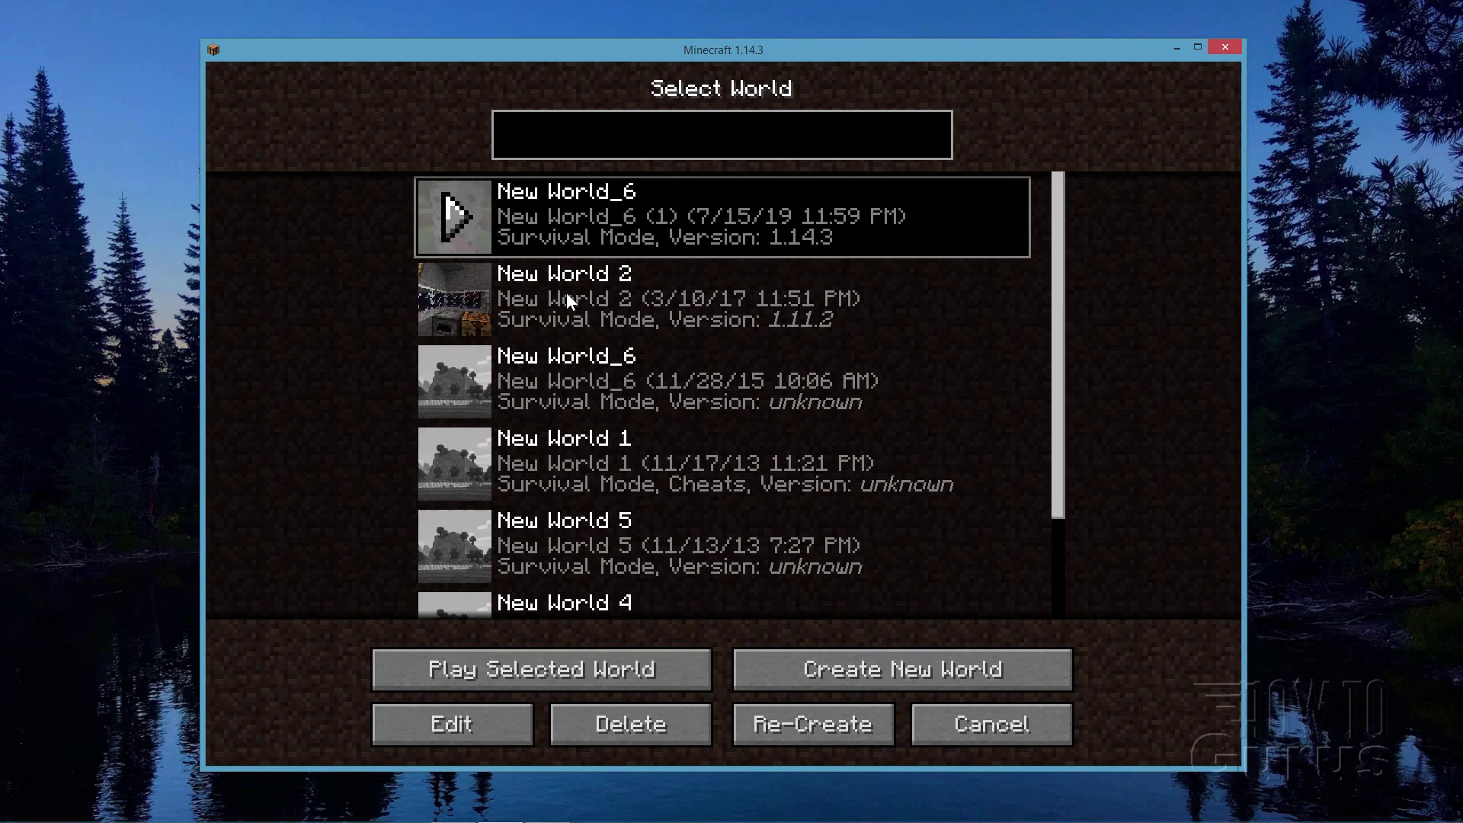
{"action": "left_click", "coordinate": [521, 685]}
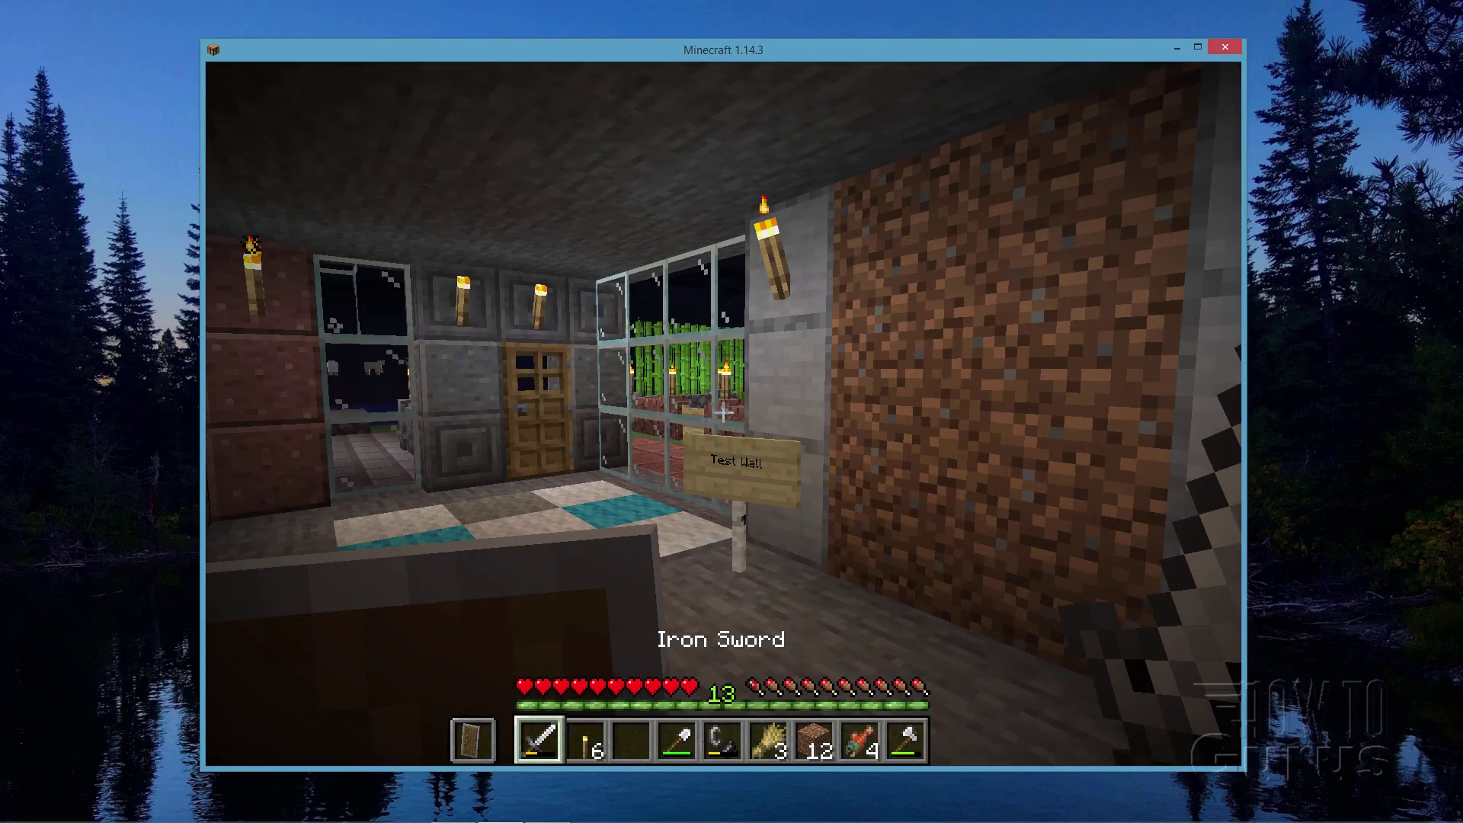
Inspect the room's textures, move Kat3.zip above Default in the selected resource packs, and return to the world.
{"action": "mouse_move", "coordinate": [724, 413]}
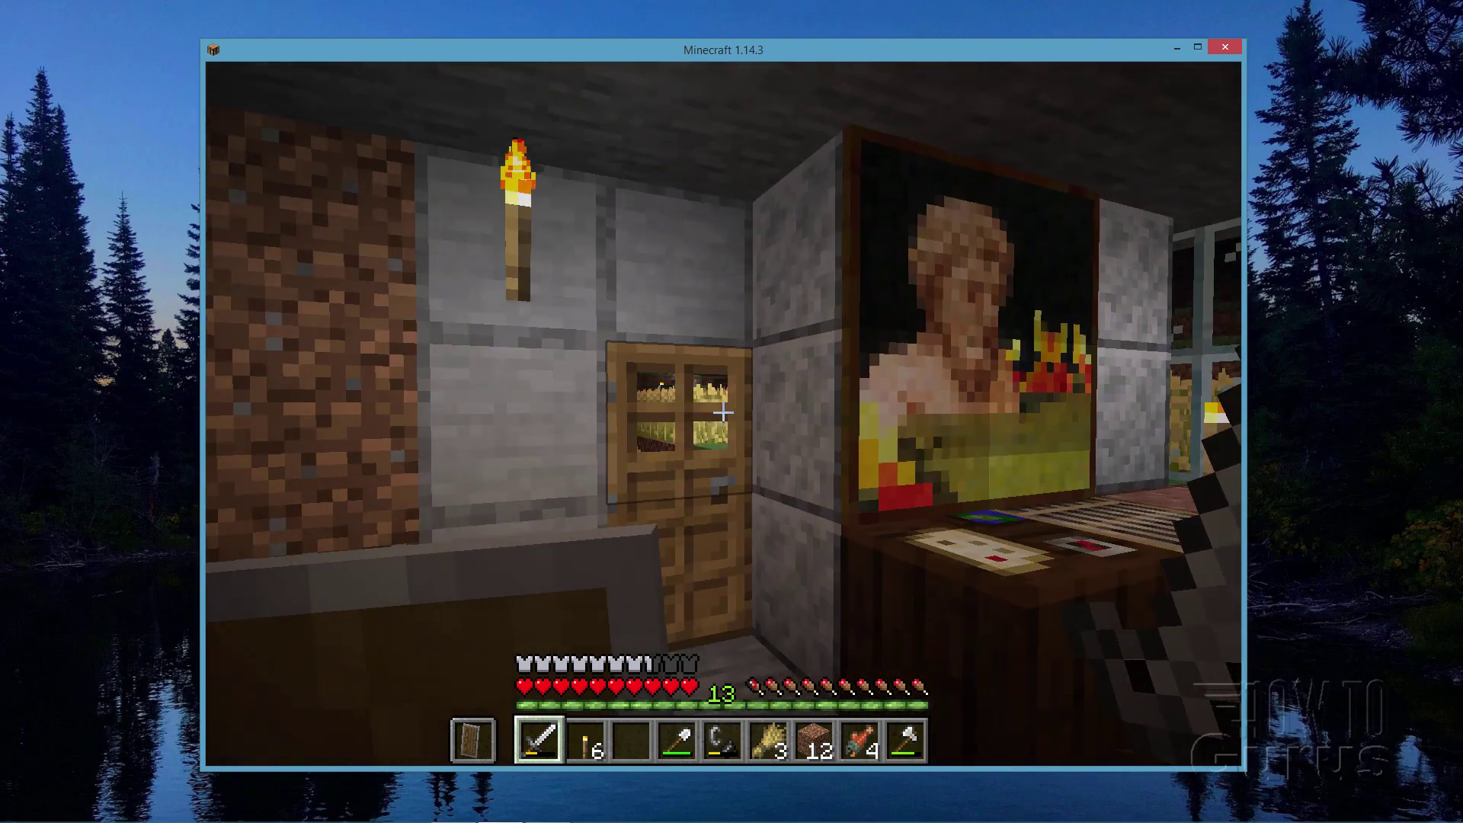
{"action": "key", "text": "Escape"}
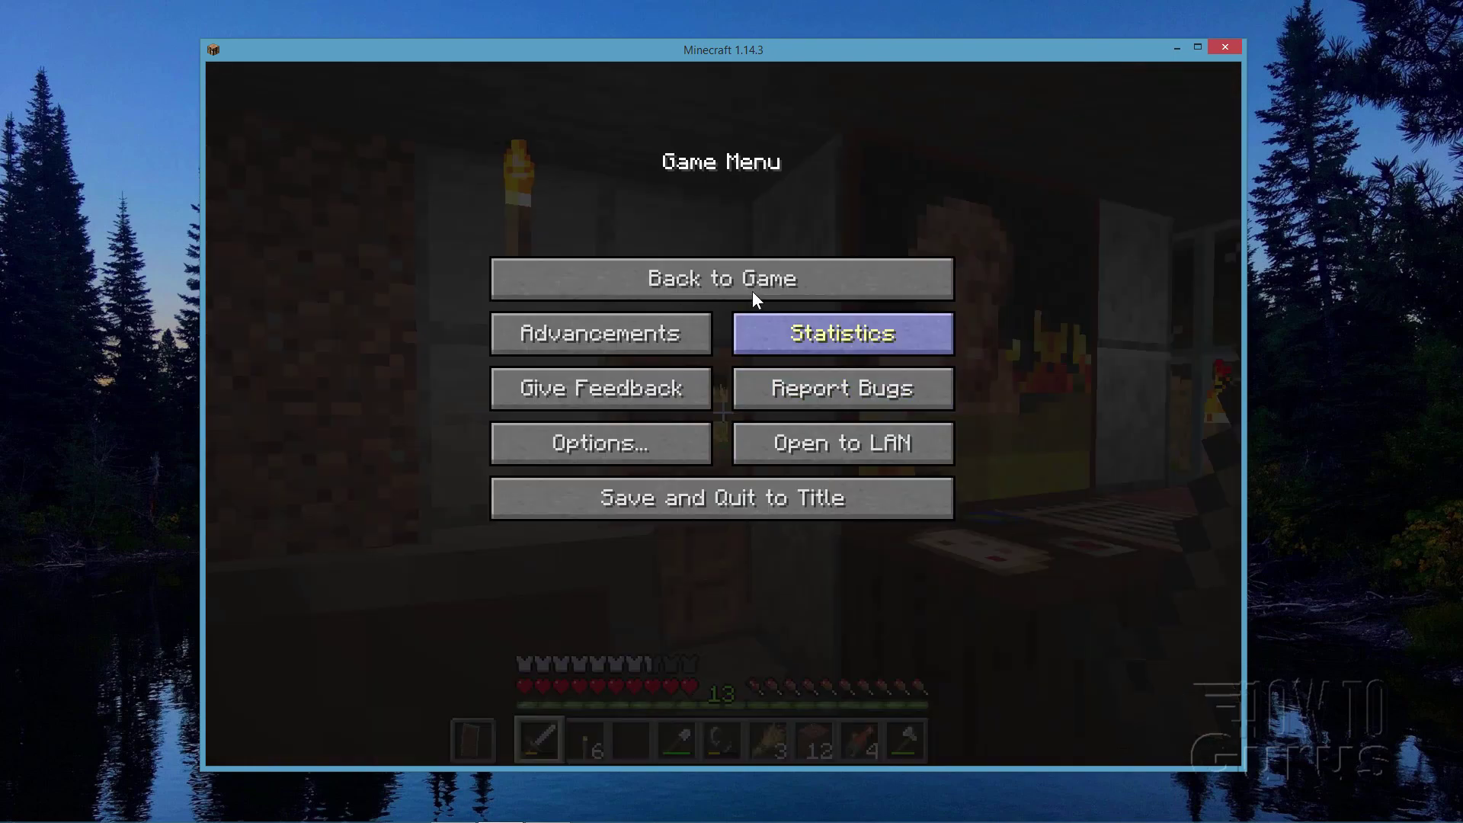
{"action": "left_click", "coordinate": [600, 449]}
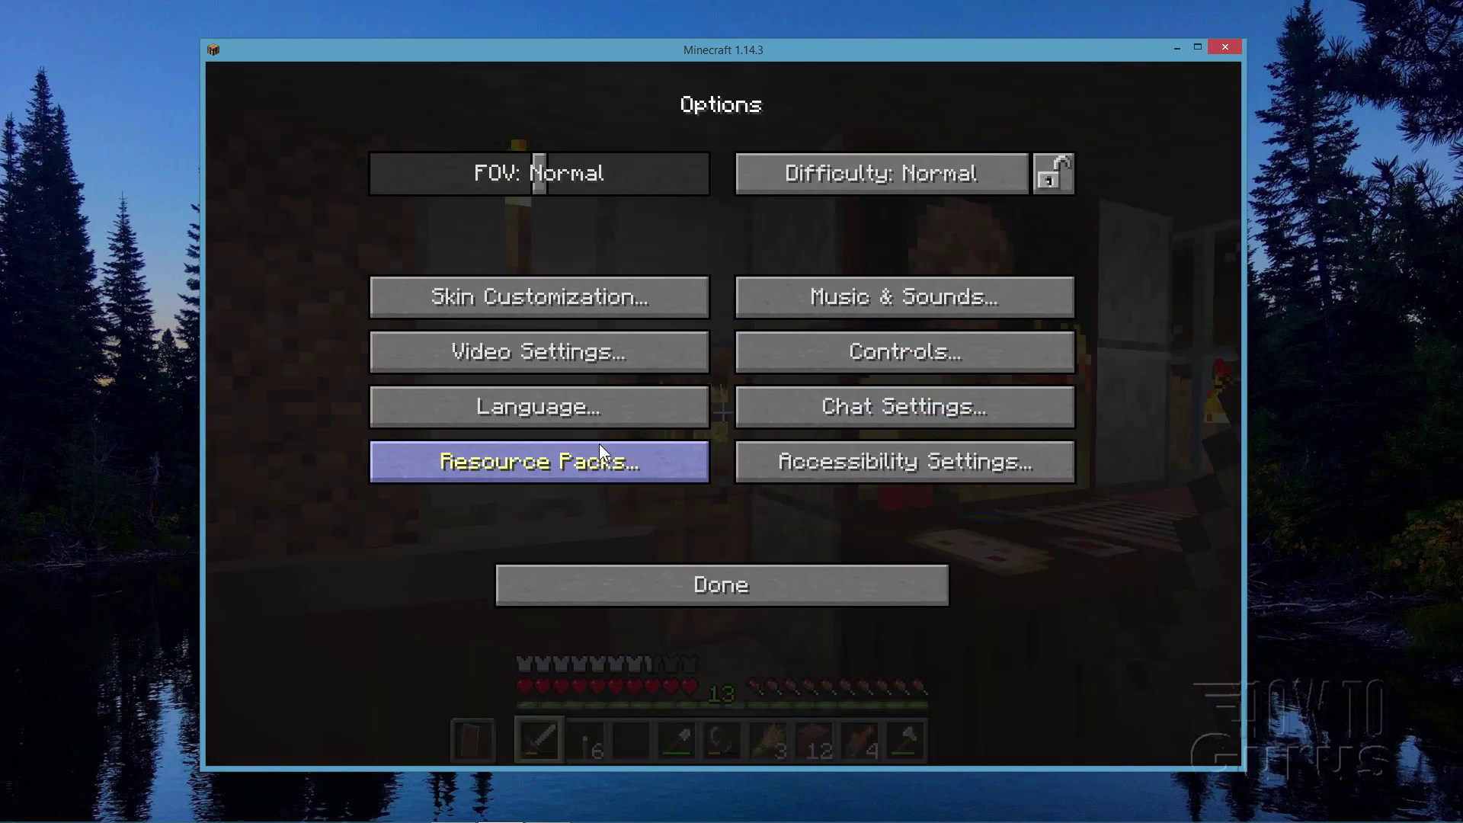
{"action": "left_click", "coordinate": [583, 466]}
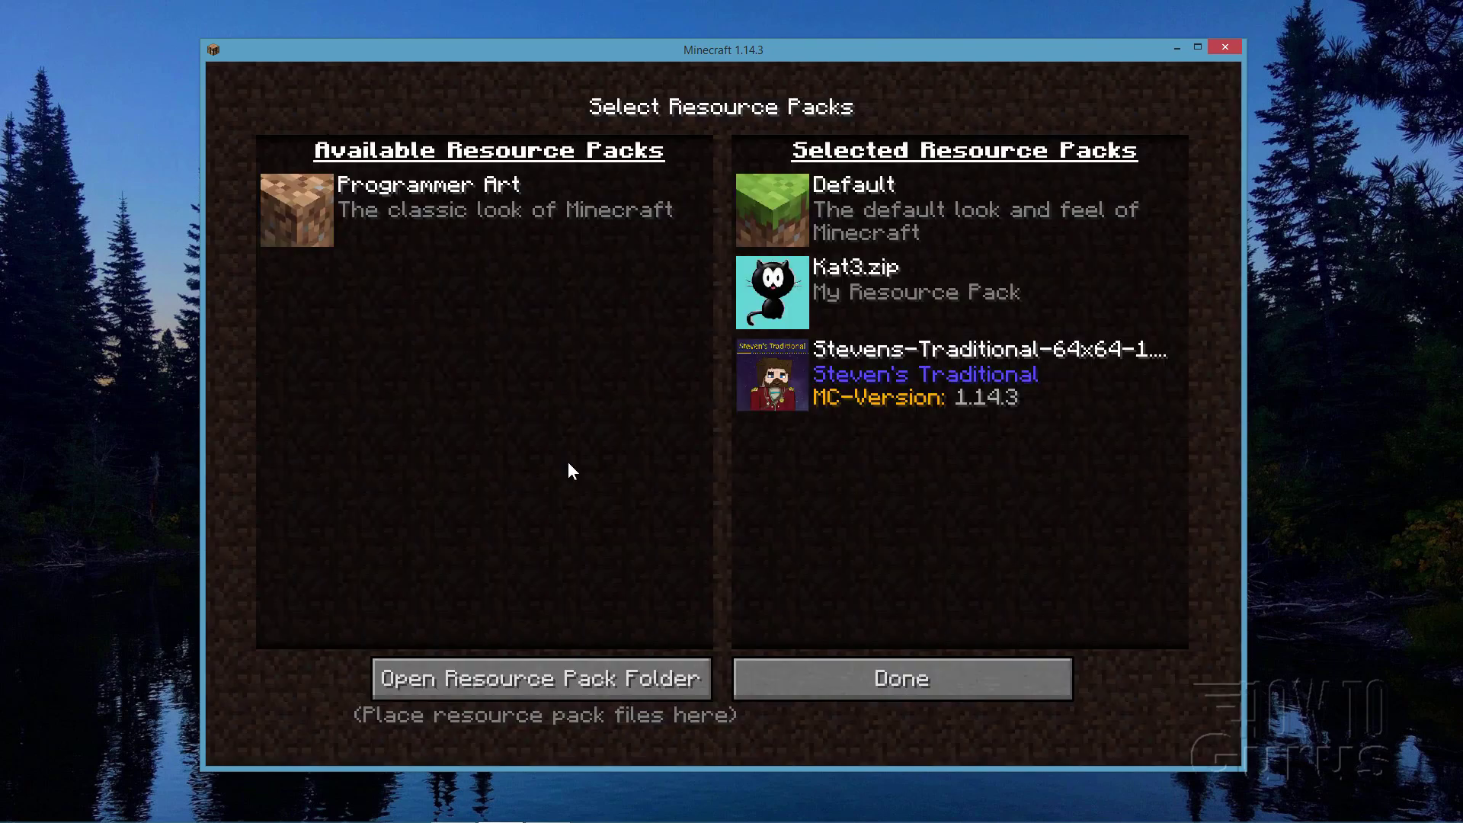
{"action": "mouse_move", "coordinate": [853, 282]}
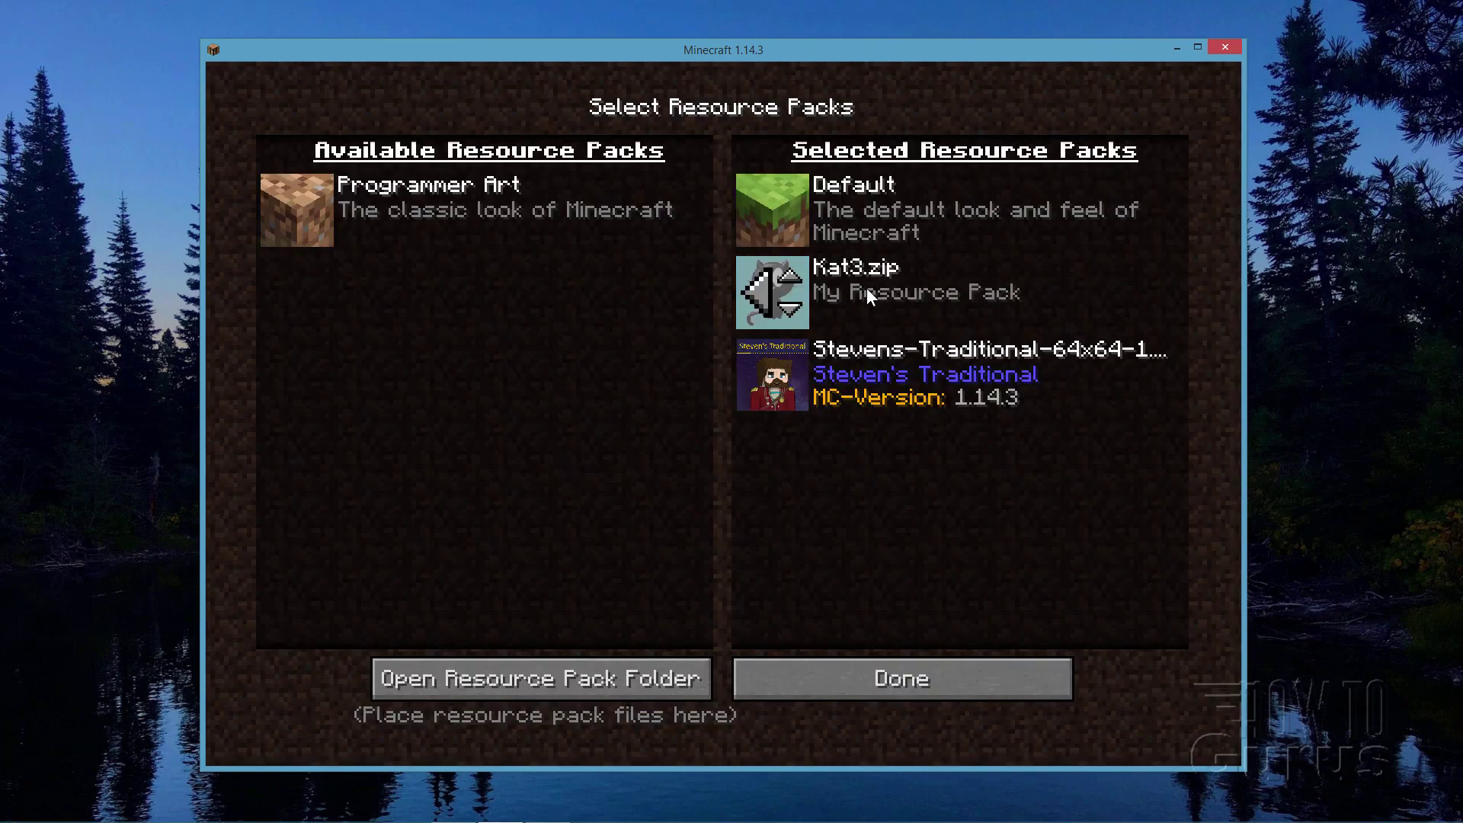
{"action": "left_click", "coordinate": [794, 279]}
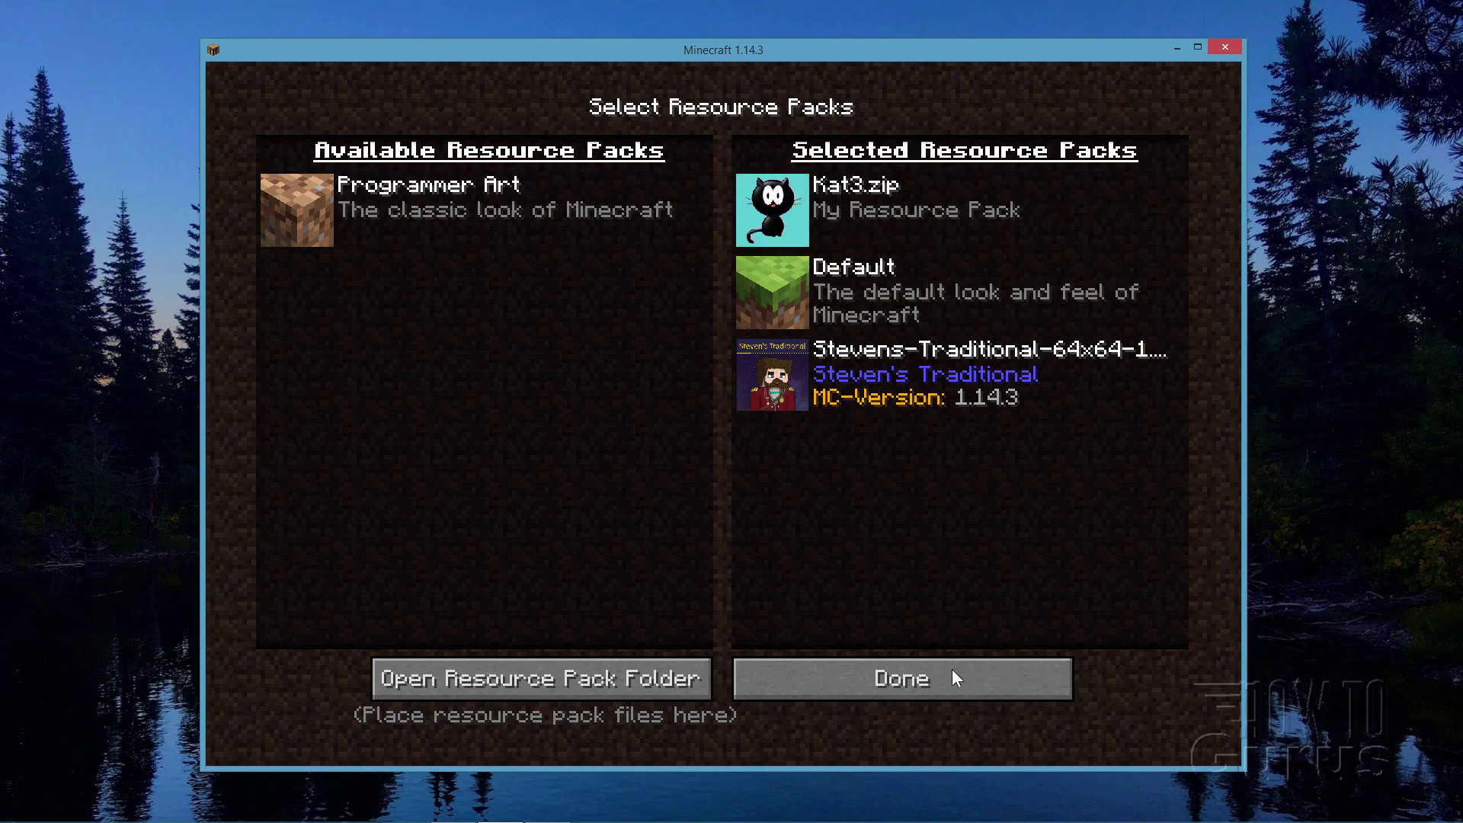
{"action": "left_click", "coordinate": [929, 672]}
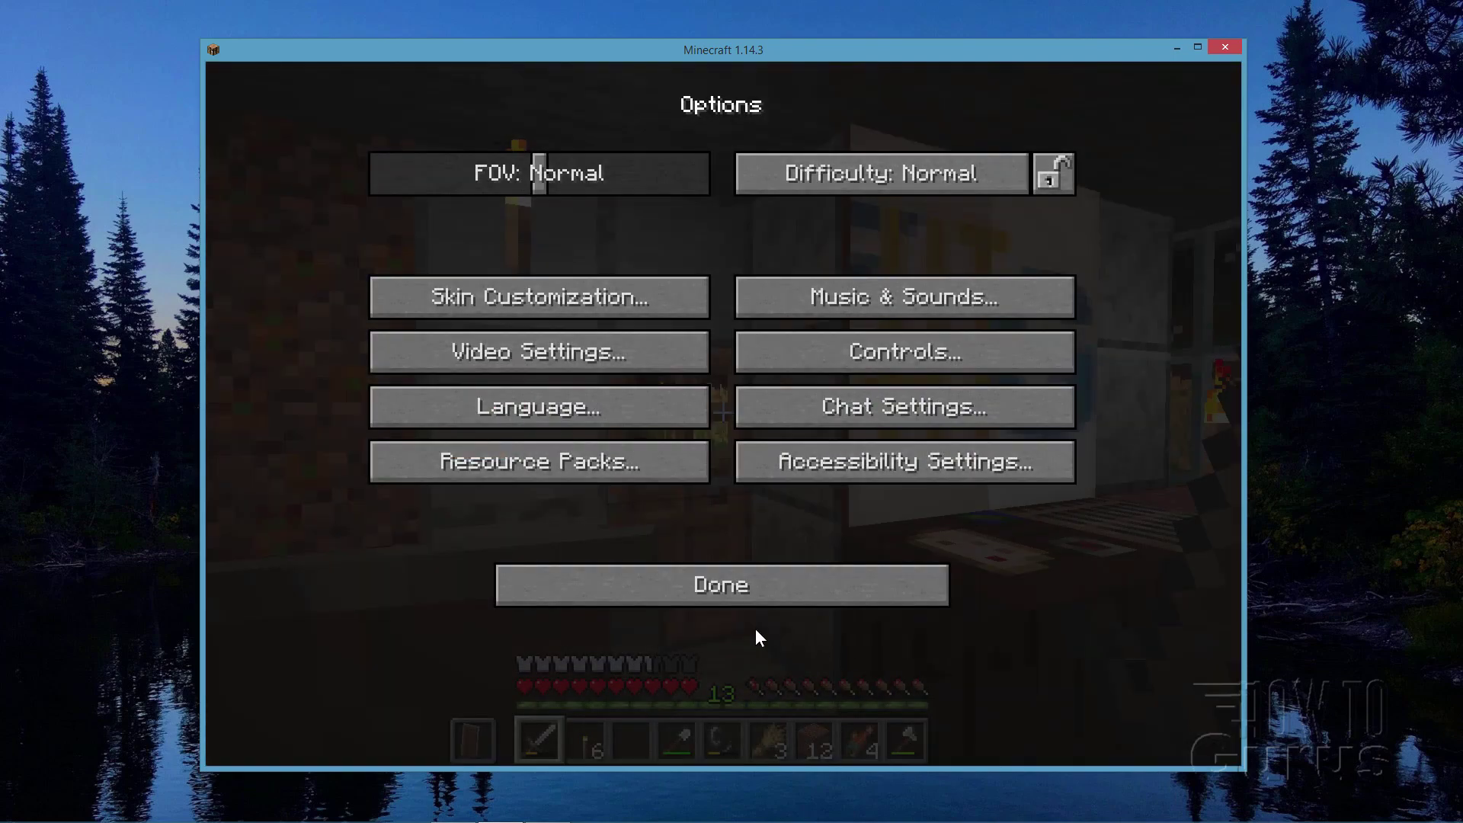
{"action": "left_click", "coordinate": [733, 589]}
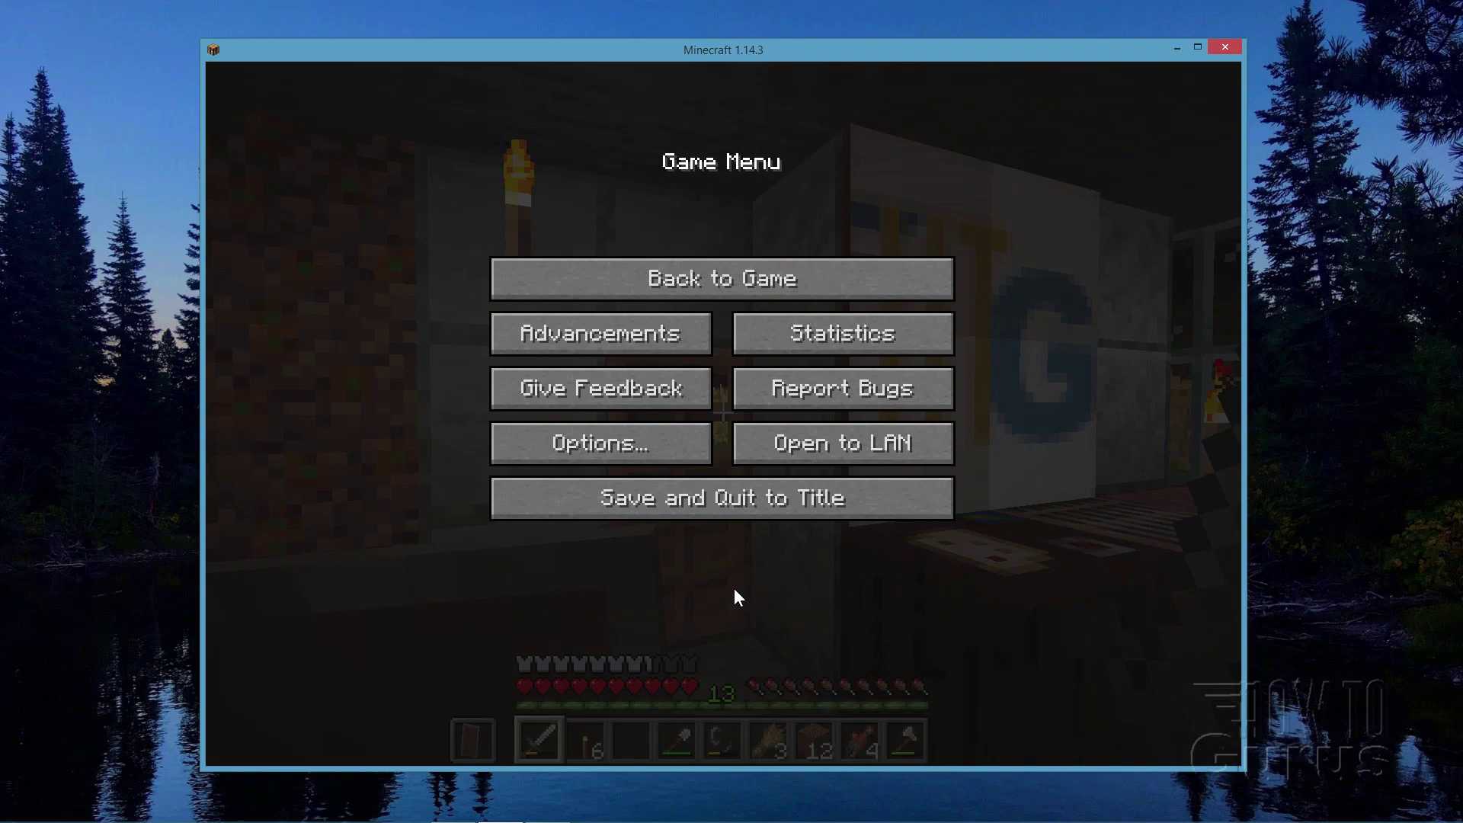
{"action": "left_click", "coordinate": [732, 277]}
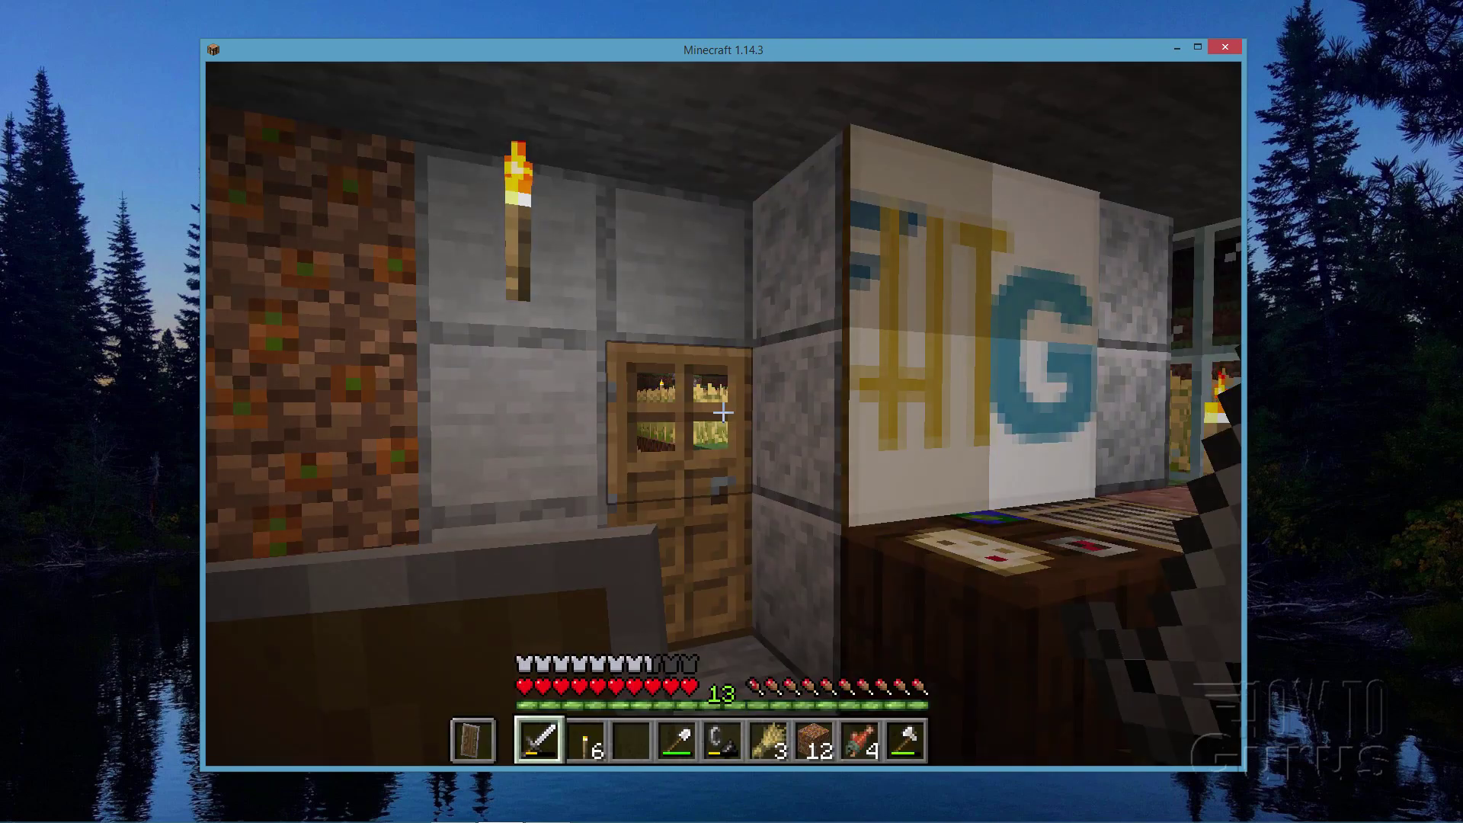
Check the zip files in the resource pack folder from the paused game, then close the folder and leave the options.
{"action": "mouse_move", "coordinate": [723, 412]}
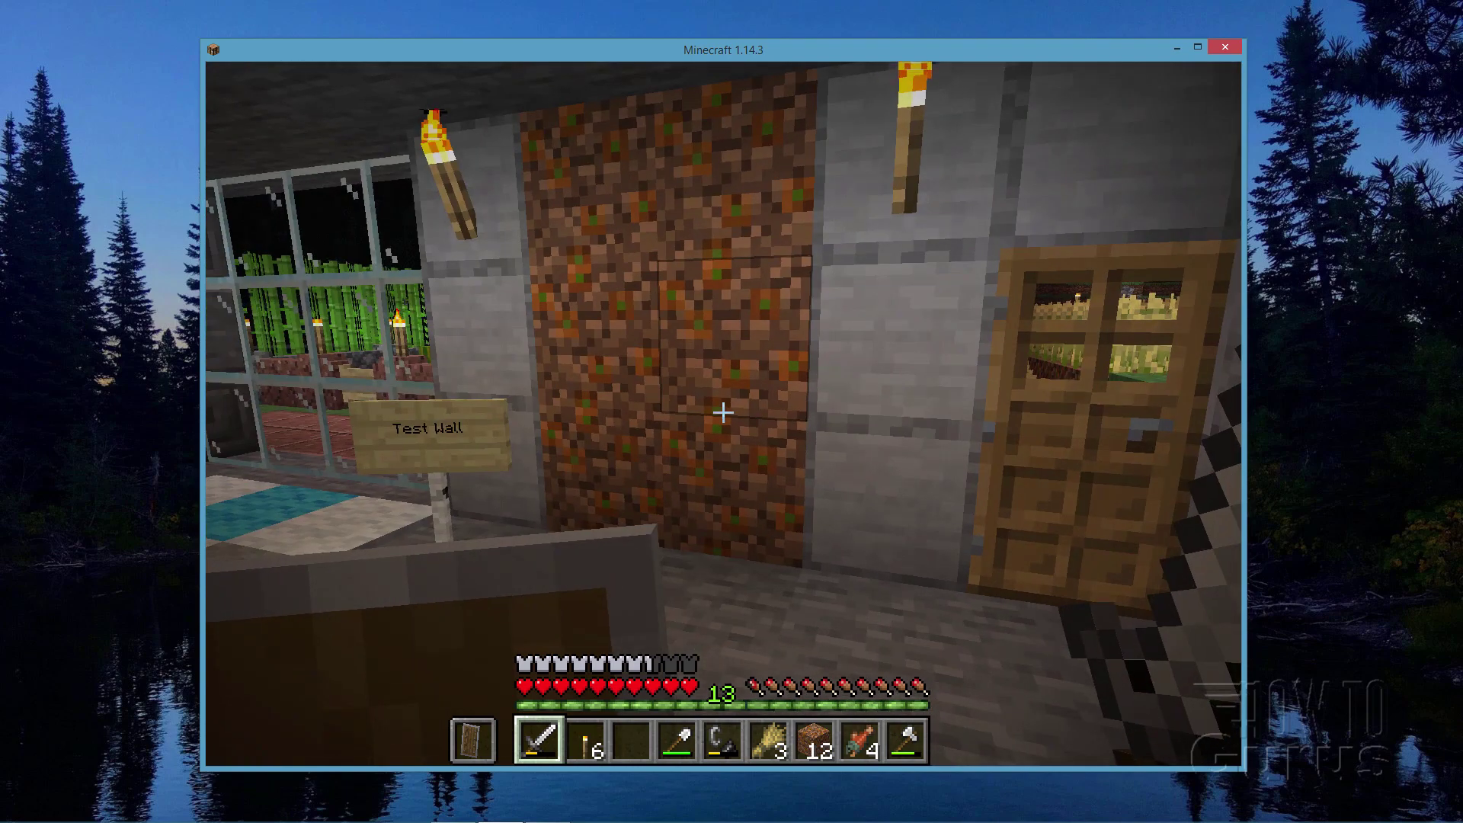
{"action": "key", "text": "Escape"}
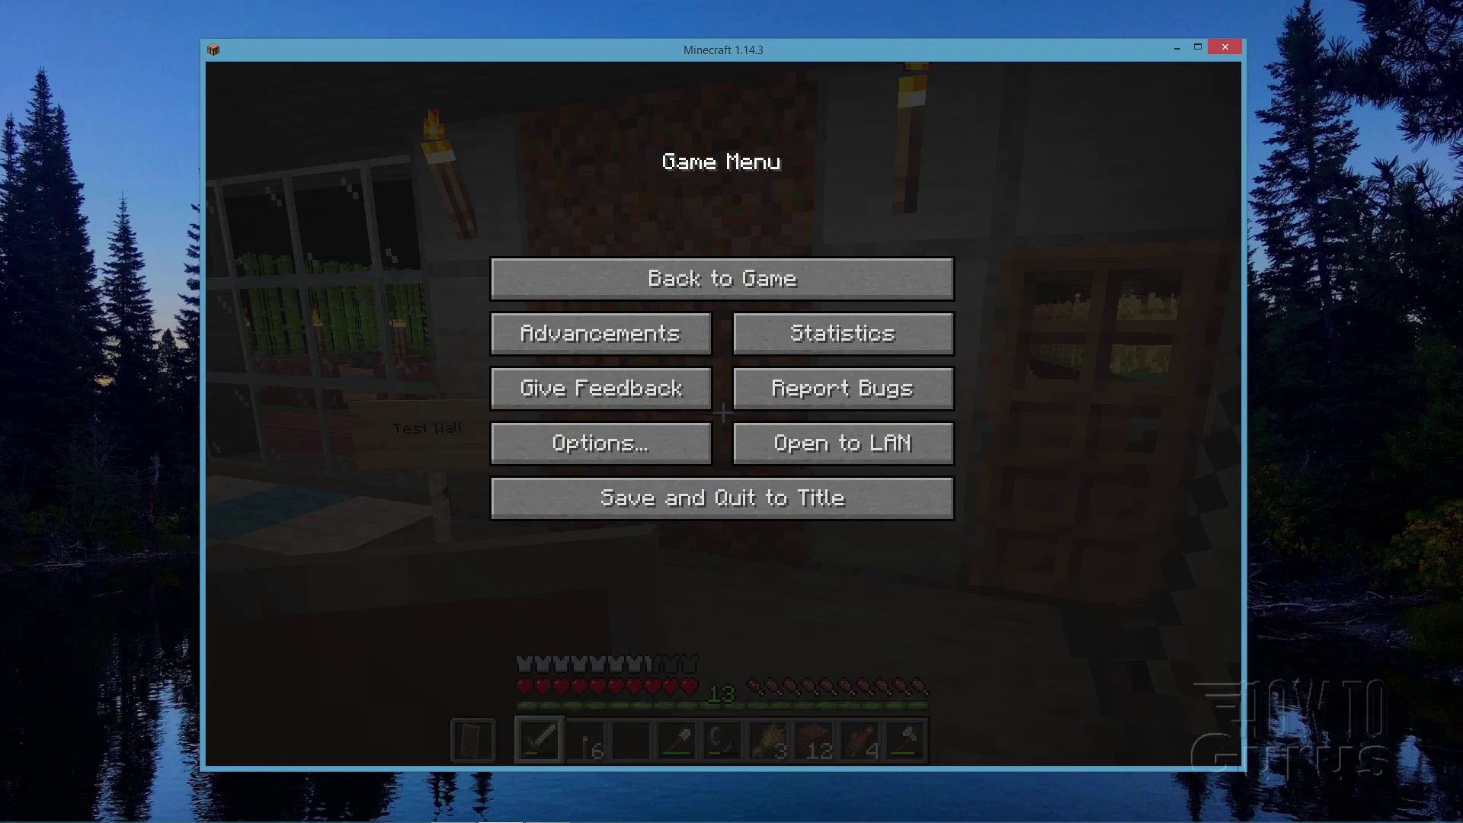
{"action": "left_click", "coordinate": [632, 441]}
{"action": "left_click", "coordinate": [537, 469]}
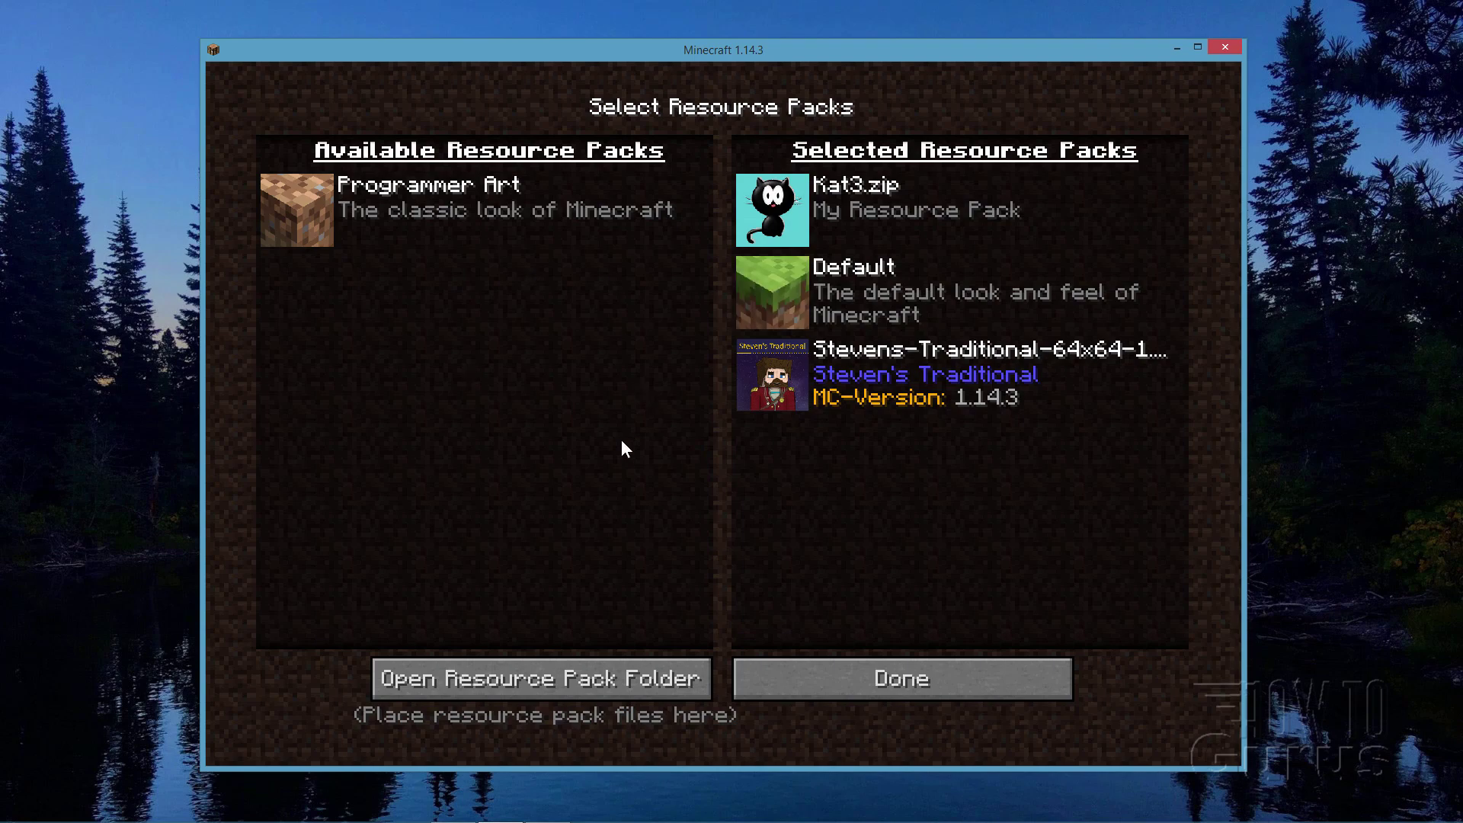
{"action": "left_click", "coordinate": [505, 679]}
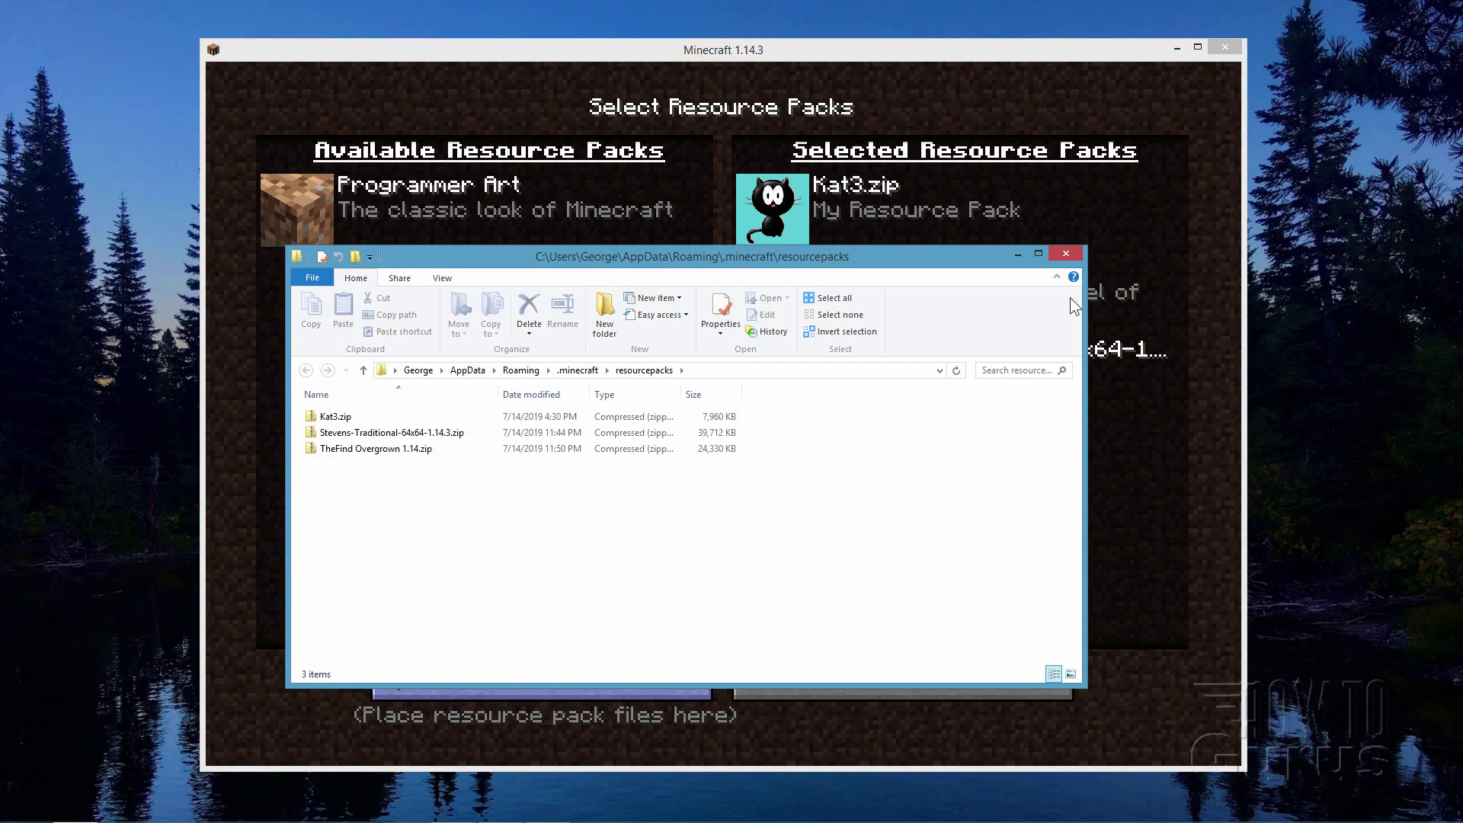
{"action": "left_click", "coordinate": [1064, 254]}
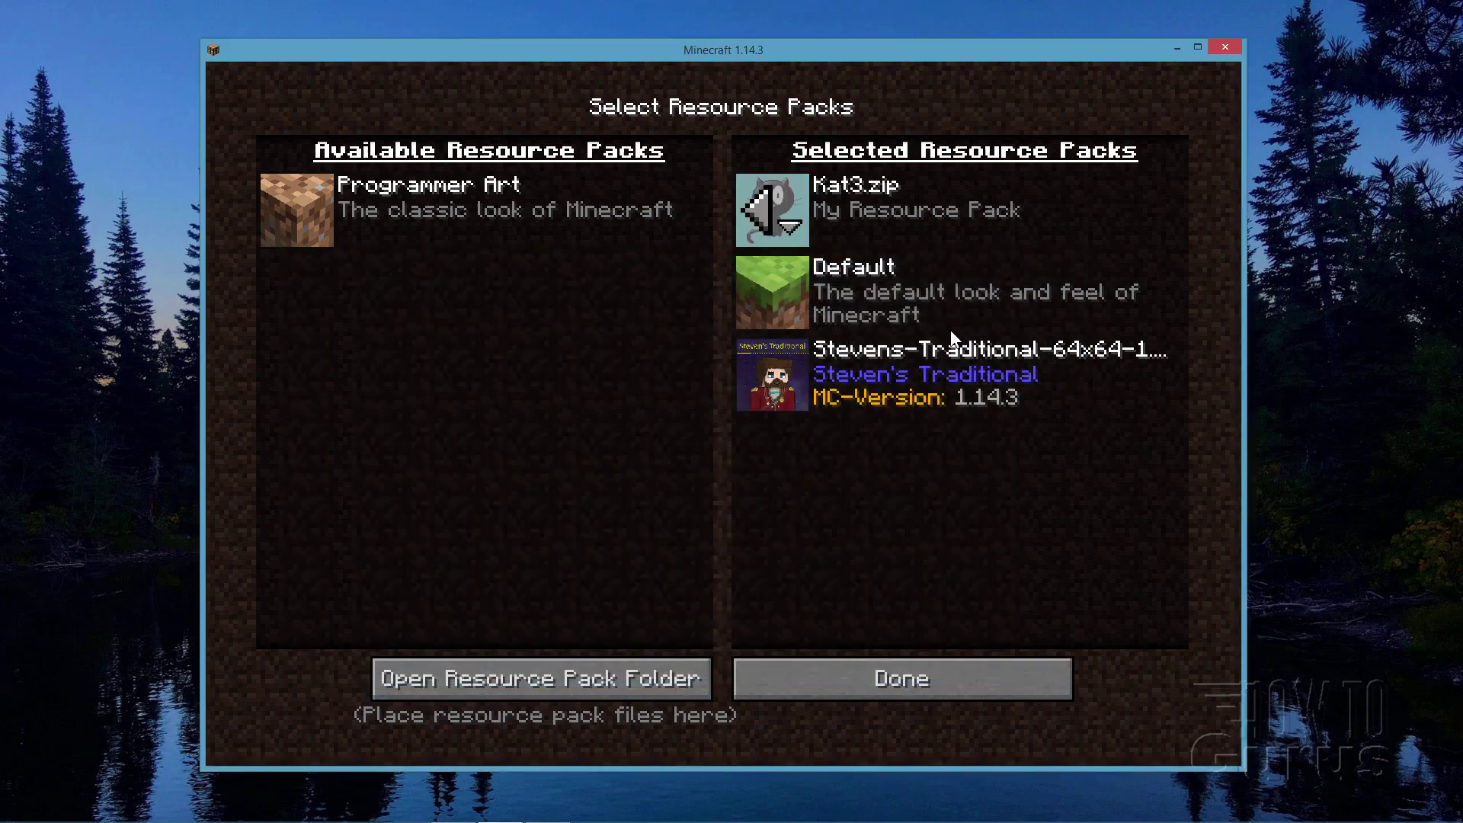
{"action": "left_click", "coordinate": [881, 678]}
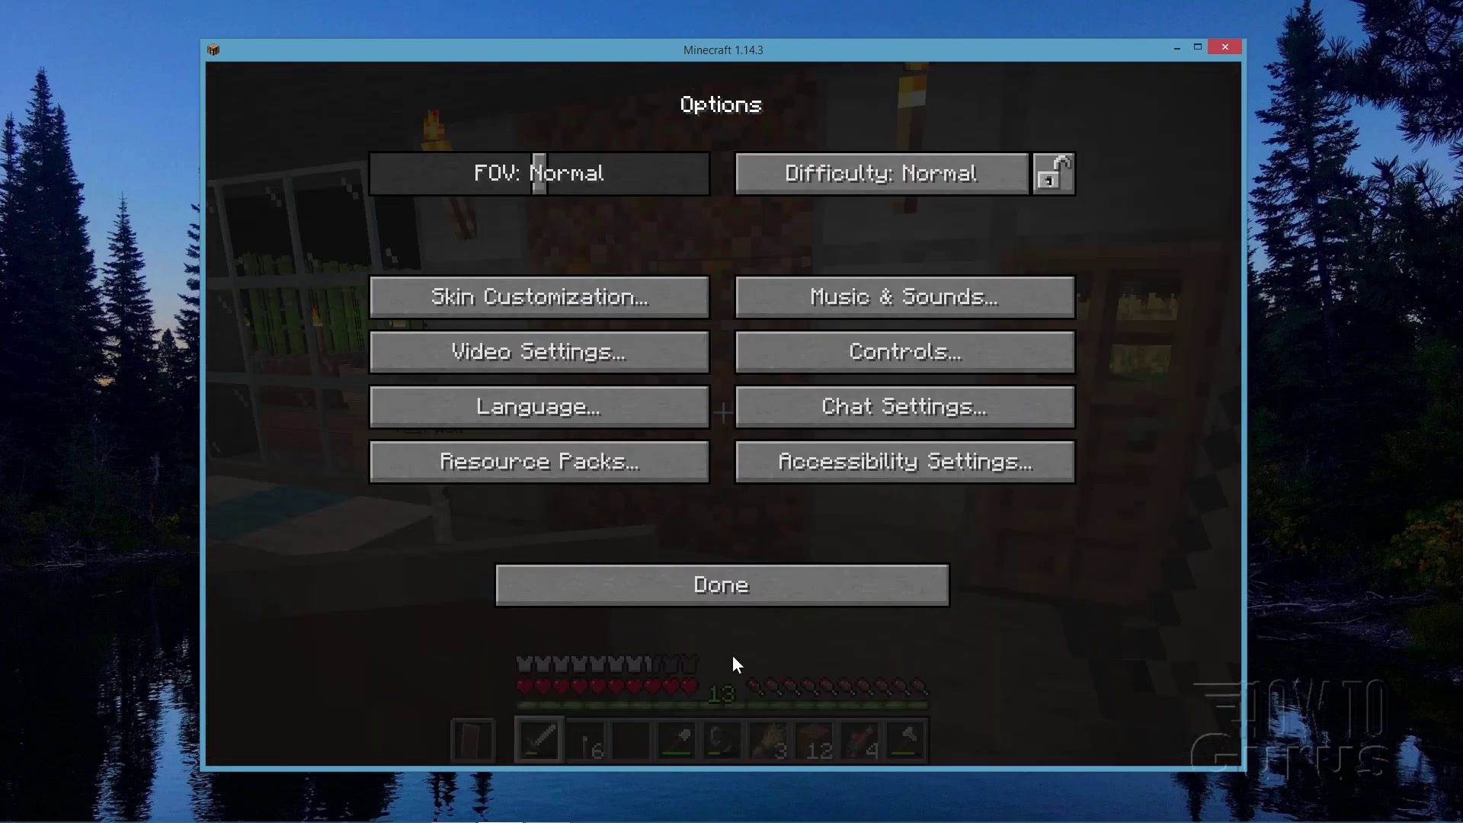
{"action": "left_click", "coordinate": [710, 578]}
Review the order of the selected resource packs in the game options and return to the Test Wall in the world.
{"action": "left_click", "coordinate": [586, 445]}
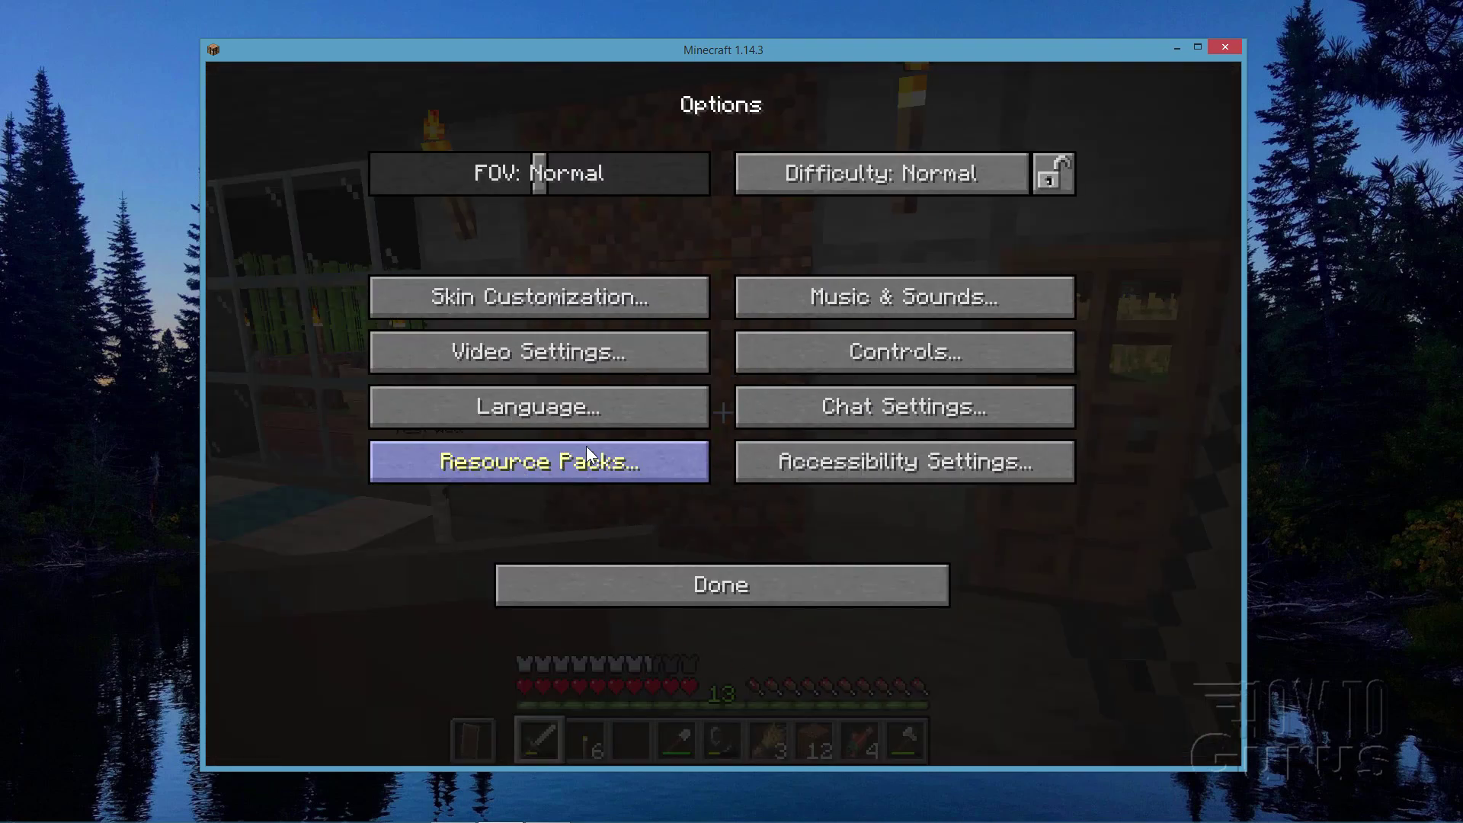
{"action": "left_click", "coordinate": [575, 461]}
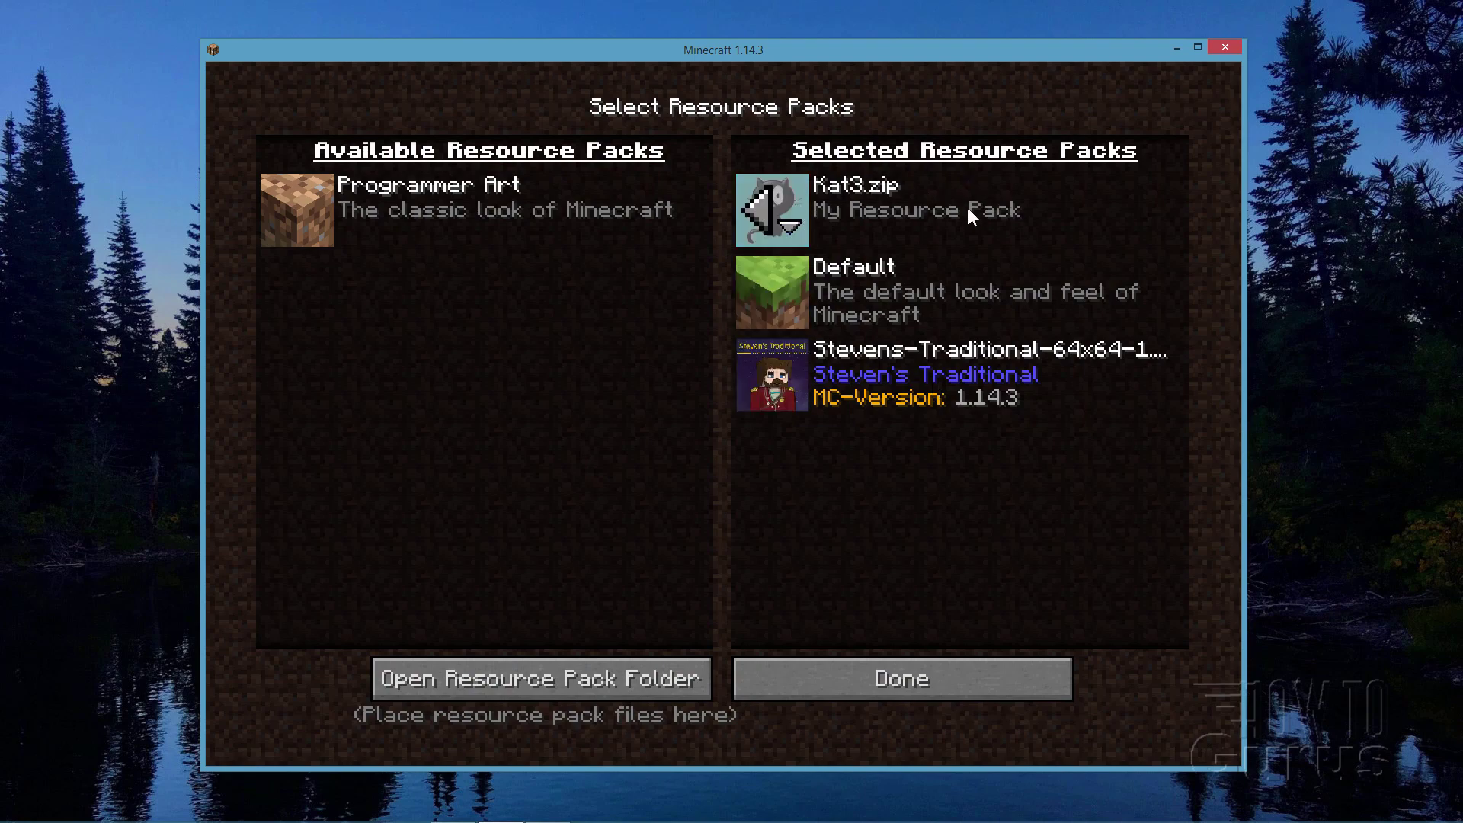
{"action": "left_click", "coordinate": [894, 683]}
{"action": "left_click", "coordinate": [717, 601]}
{"action": "left_click", "coordinate": [722, 283]}
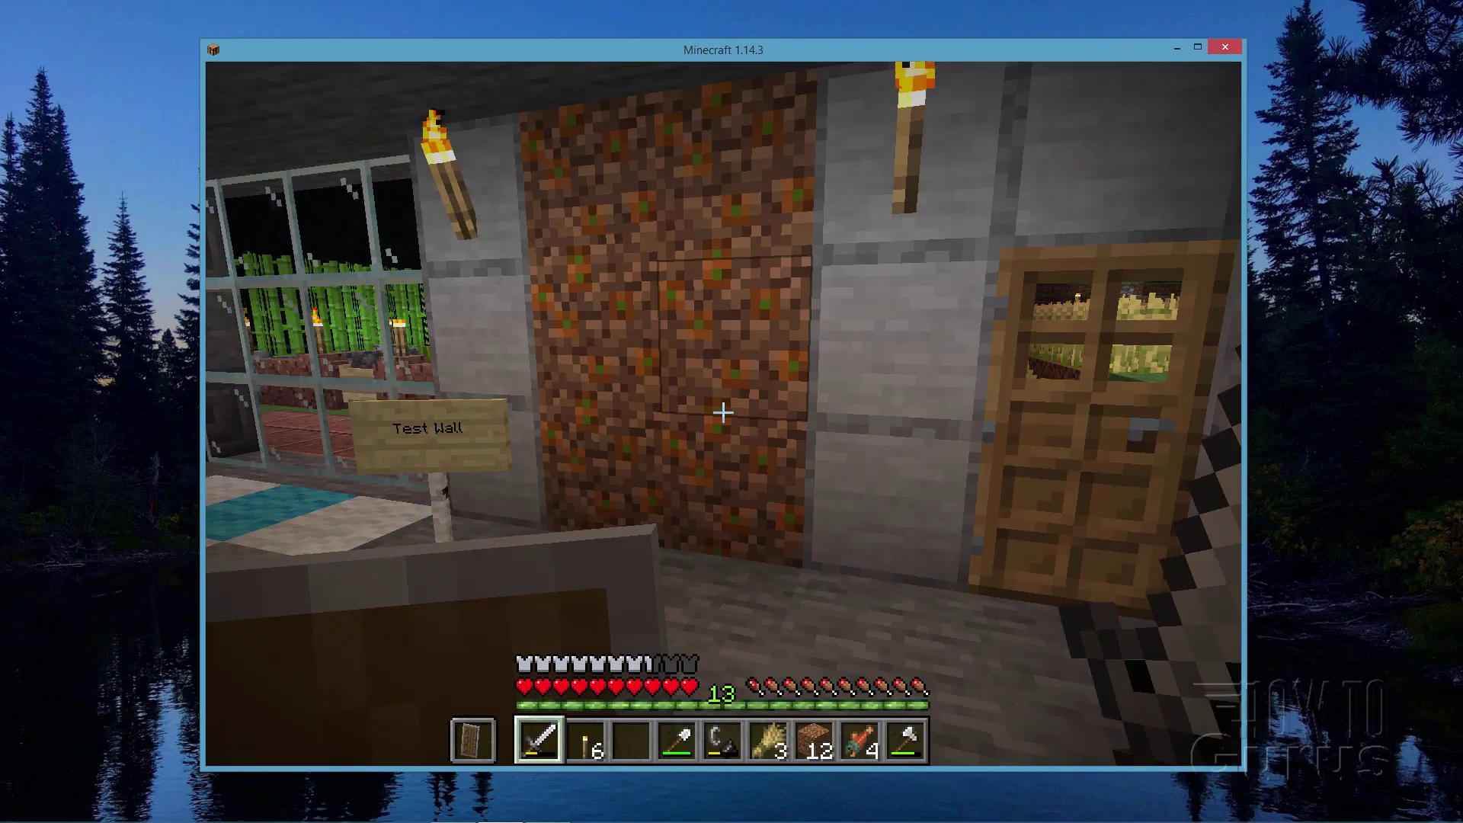